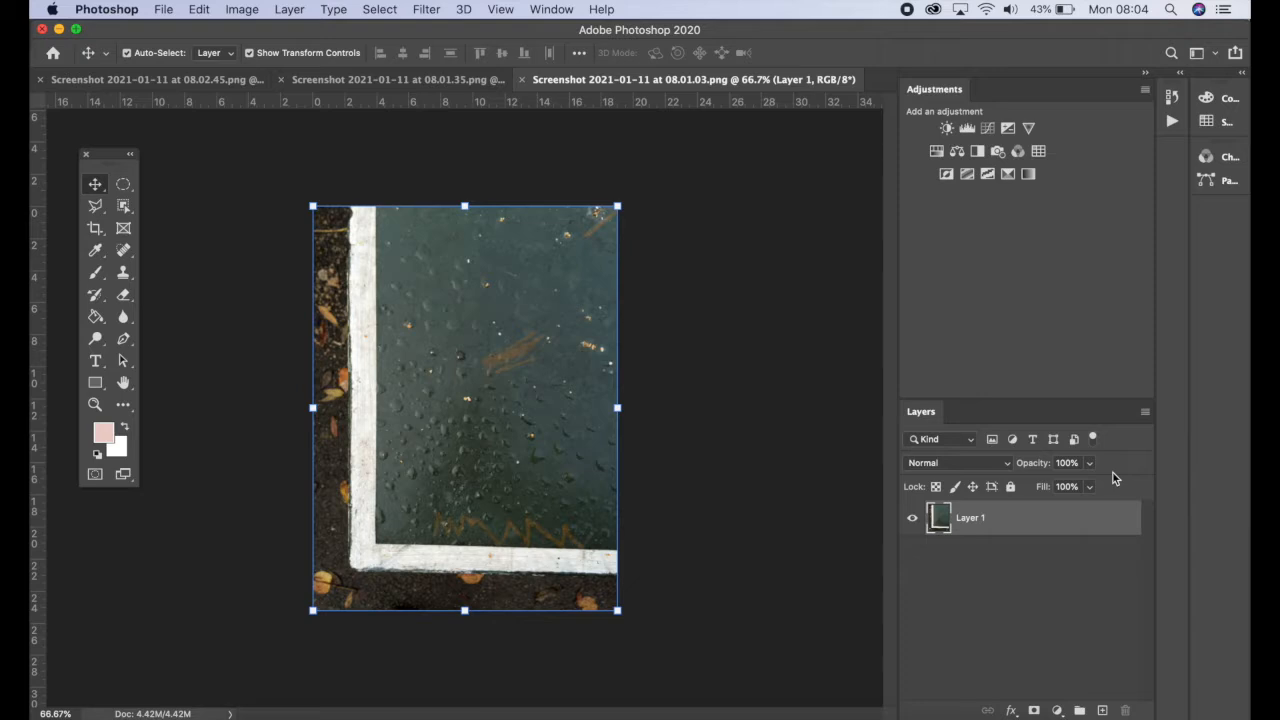
Switch to the T photo and apply a black-to-white Gradient Map from the Basics presets
left_click(417, 89)
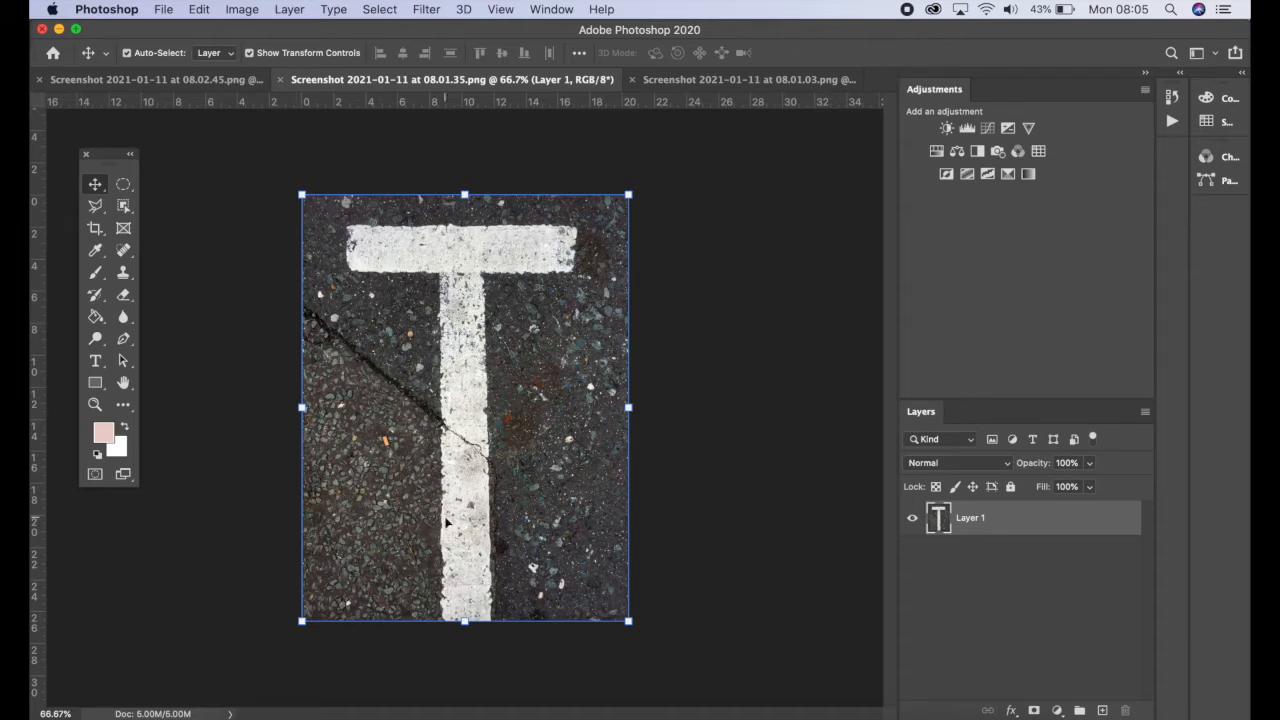
left_click(241, 9)
mouse_move(278, 62)
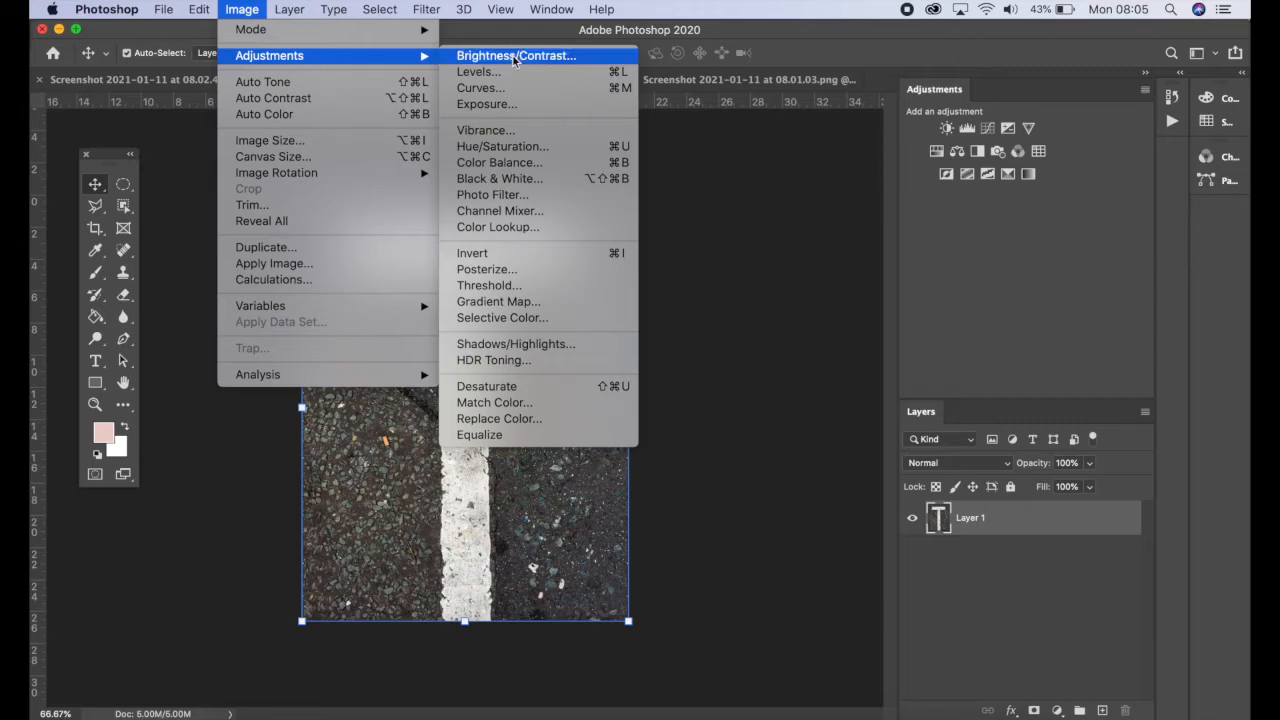
left_click(549, 304)
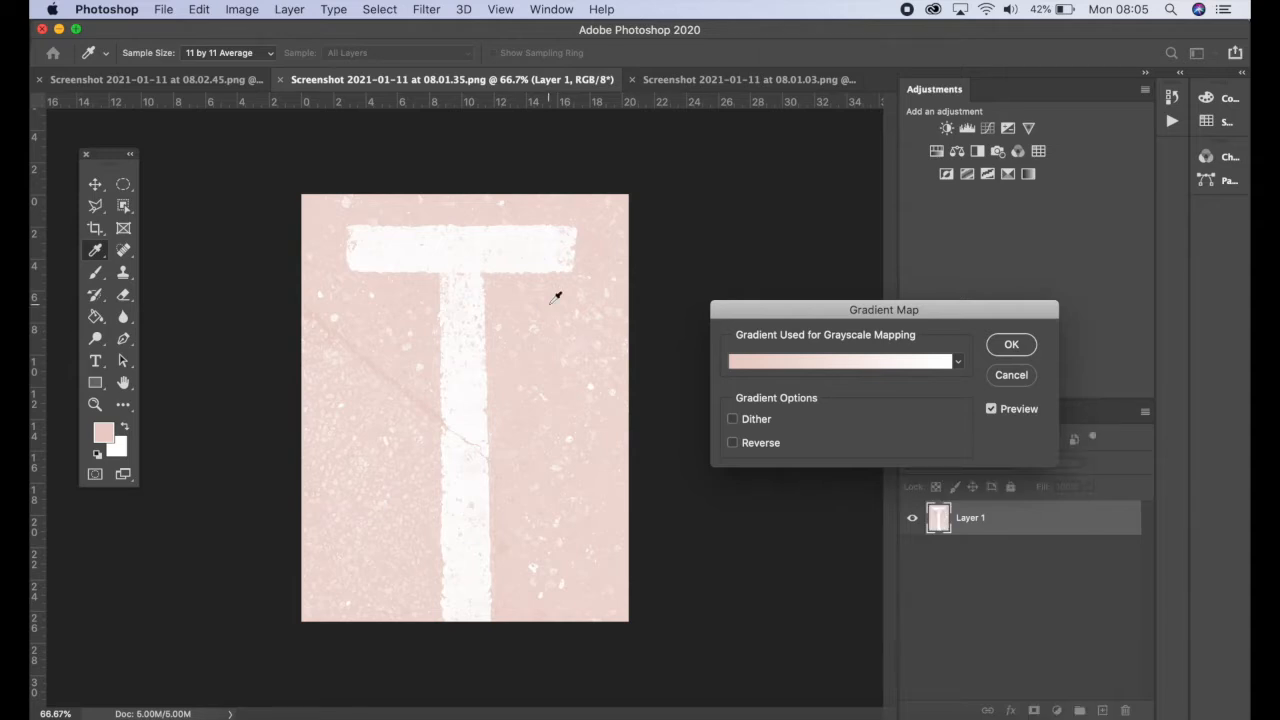
left_click_drag(897, 310, 699, 275)
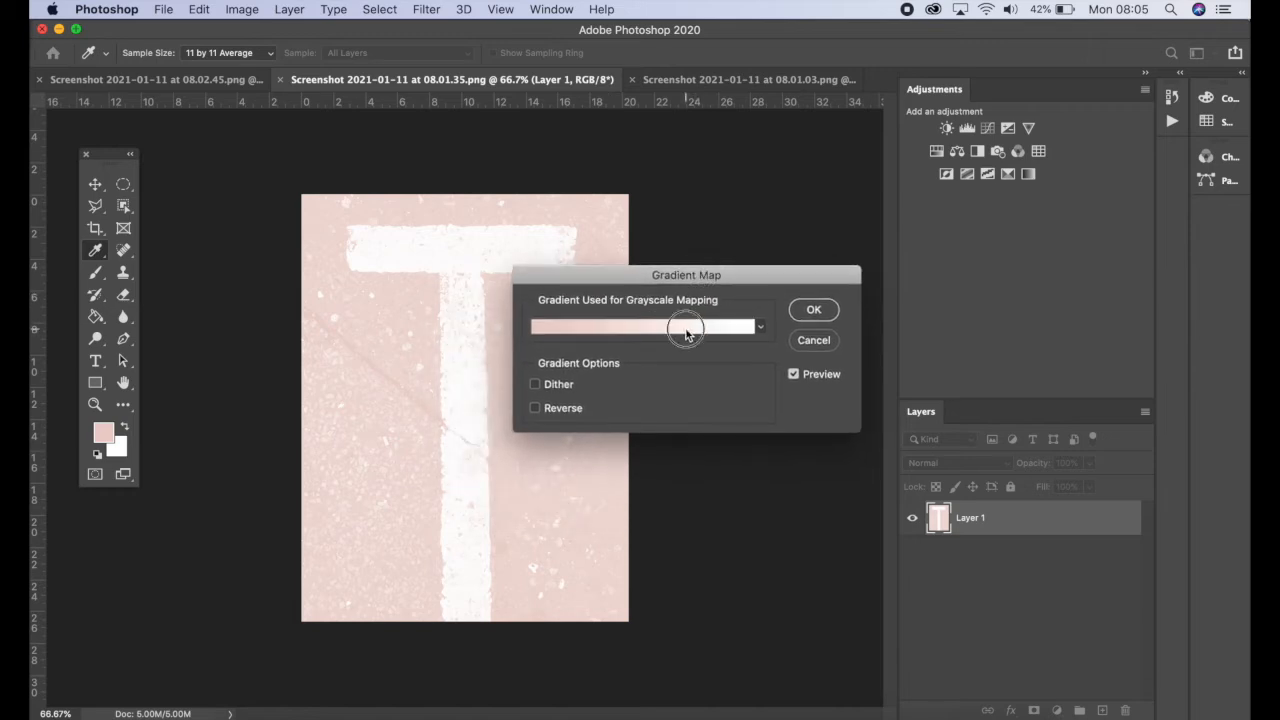
left_click(687, 330)
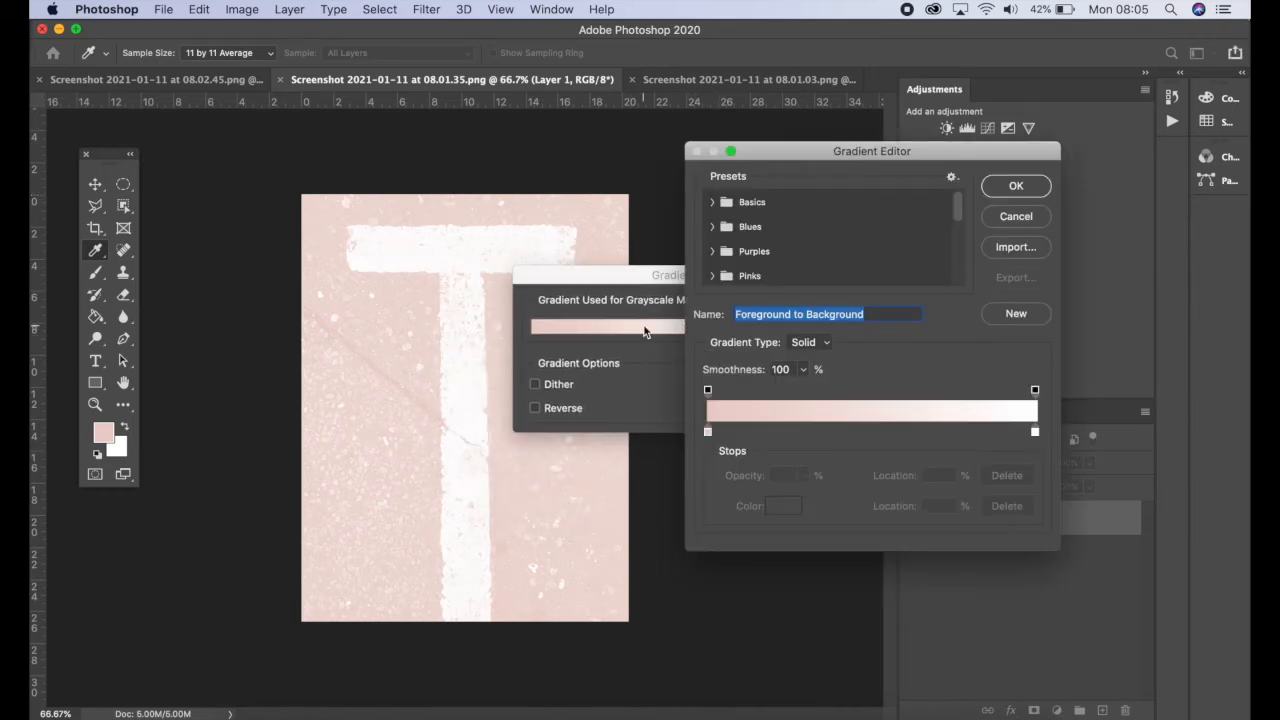
left_click(1013, 188)
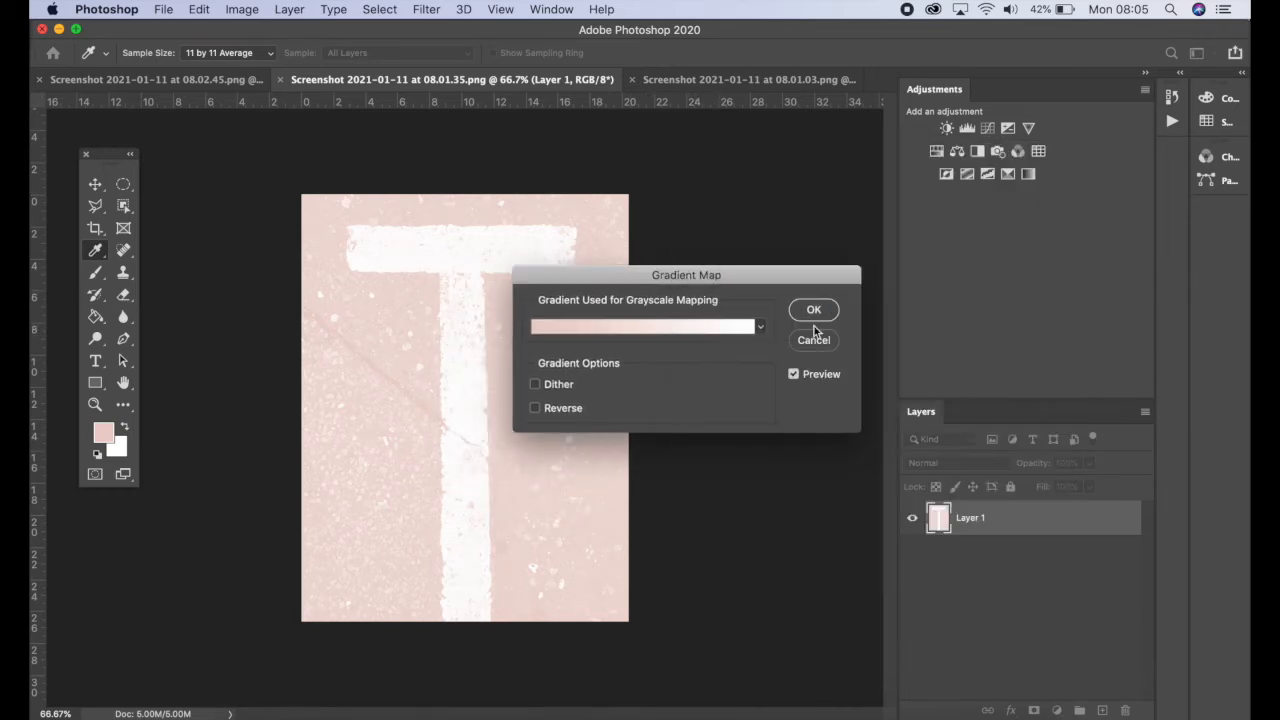
left_click(760, 330)
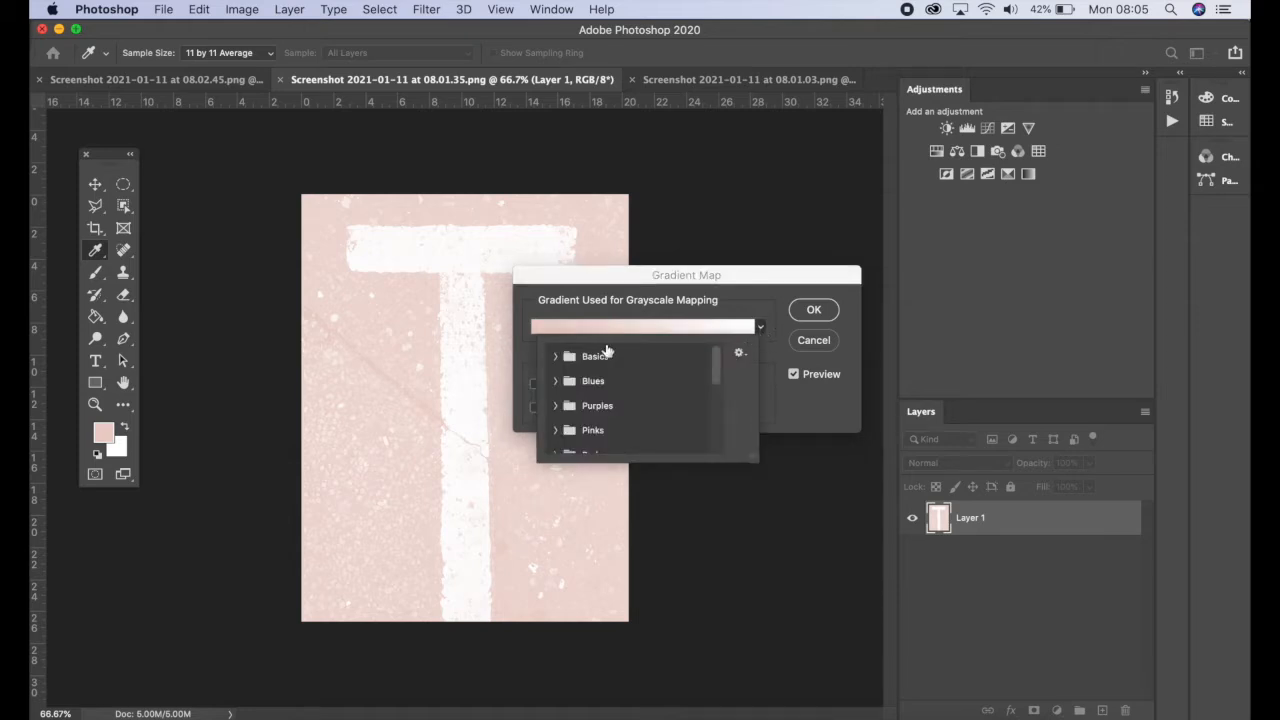
left_click(560, 356)
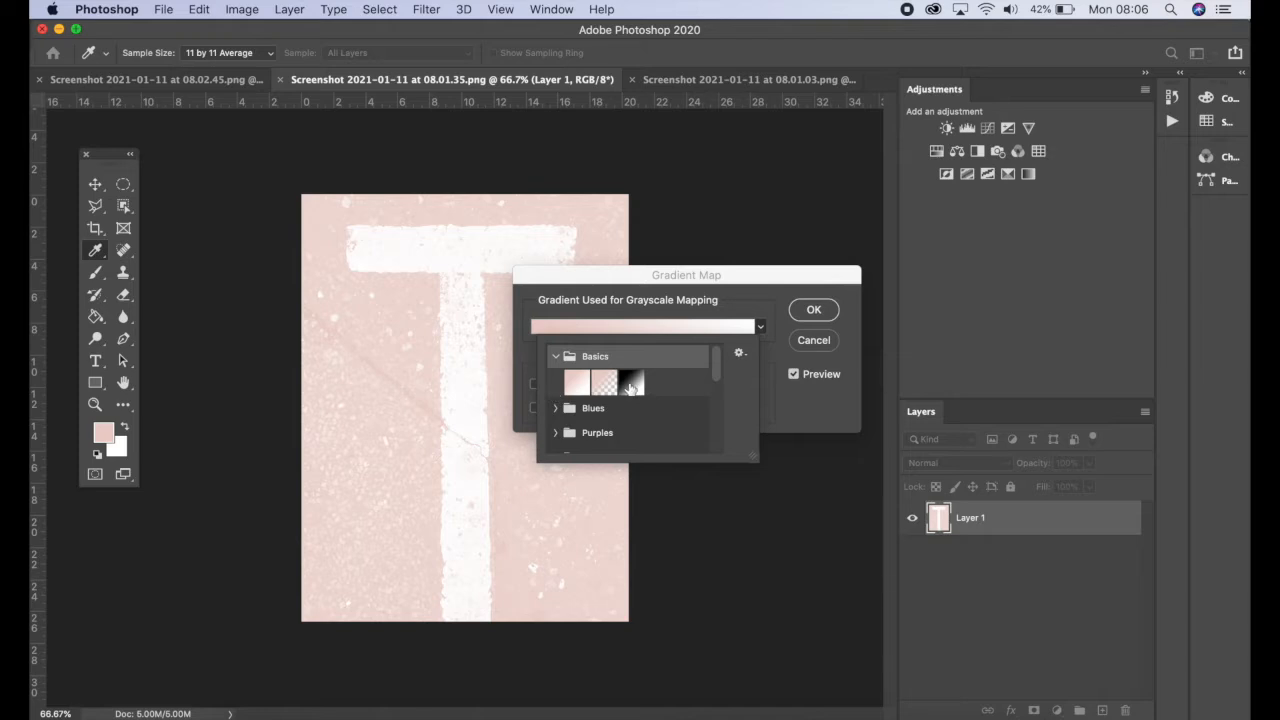
left_click(638, 384)
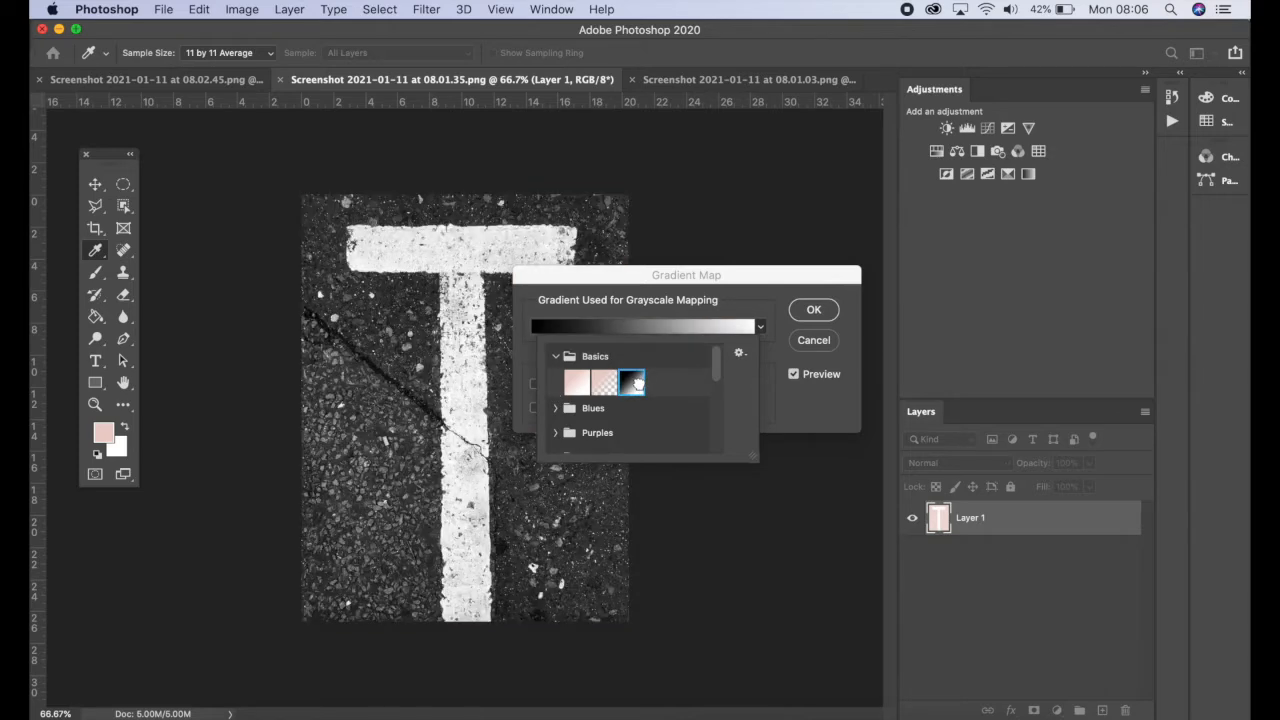
left_click(822, 310)
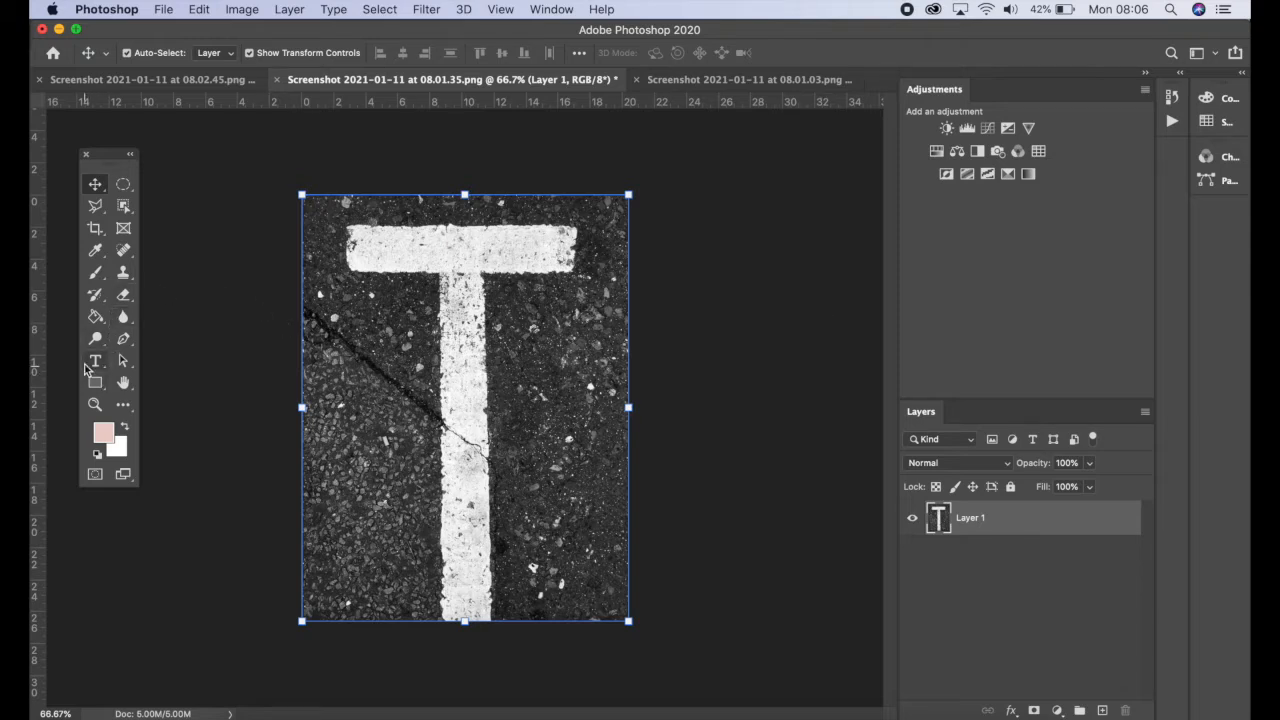
Pick the History Brush tool and set the brush to 220 px with about 22% hardness
left_click(104, 303)
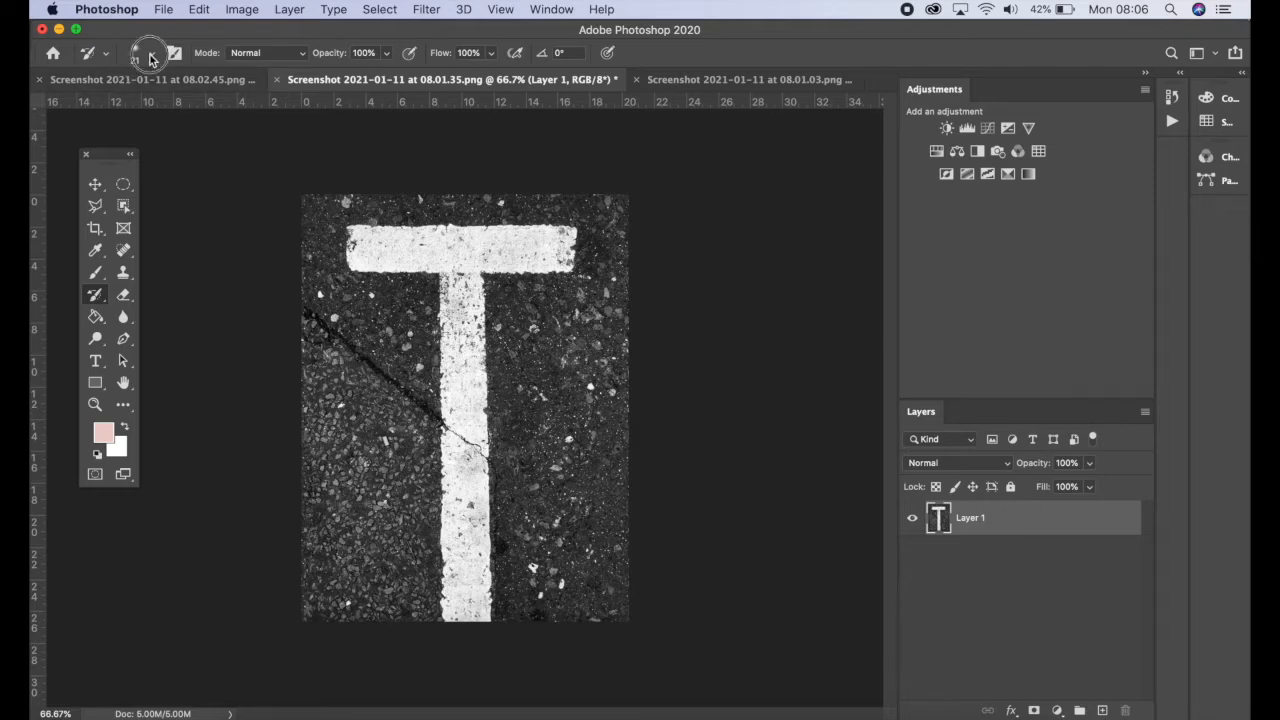
left_click(152, 53)
mouse_move(138, 110)
left_mouse_down()
mouse_move(218, 106)
mouse_move(206, 106)
left_mouse_up()
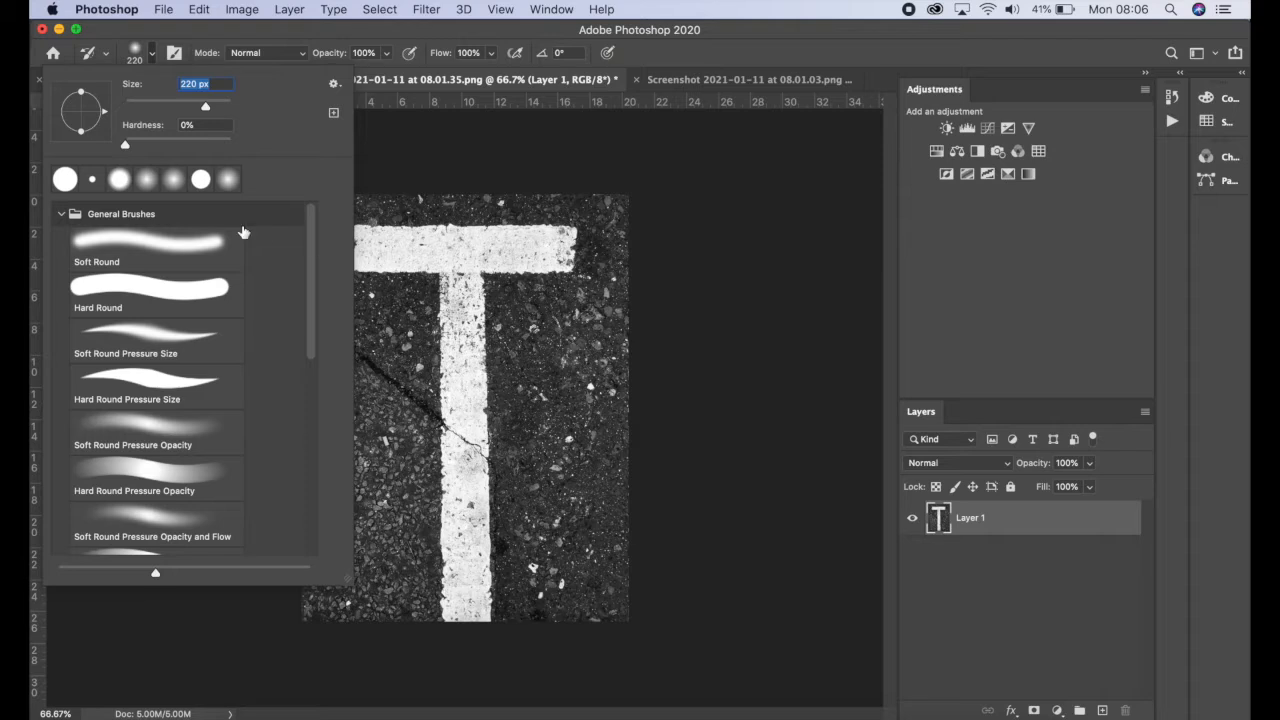
mouse_move(125, 147)
left_mouse_down()
mouse_move(266, 145)
mouse_move(60, 148)
mouse_move(300, 127)
left_mouse_up()
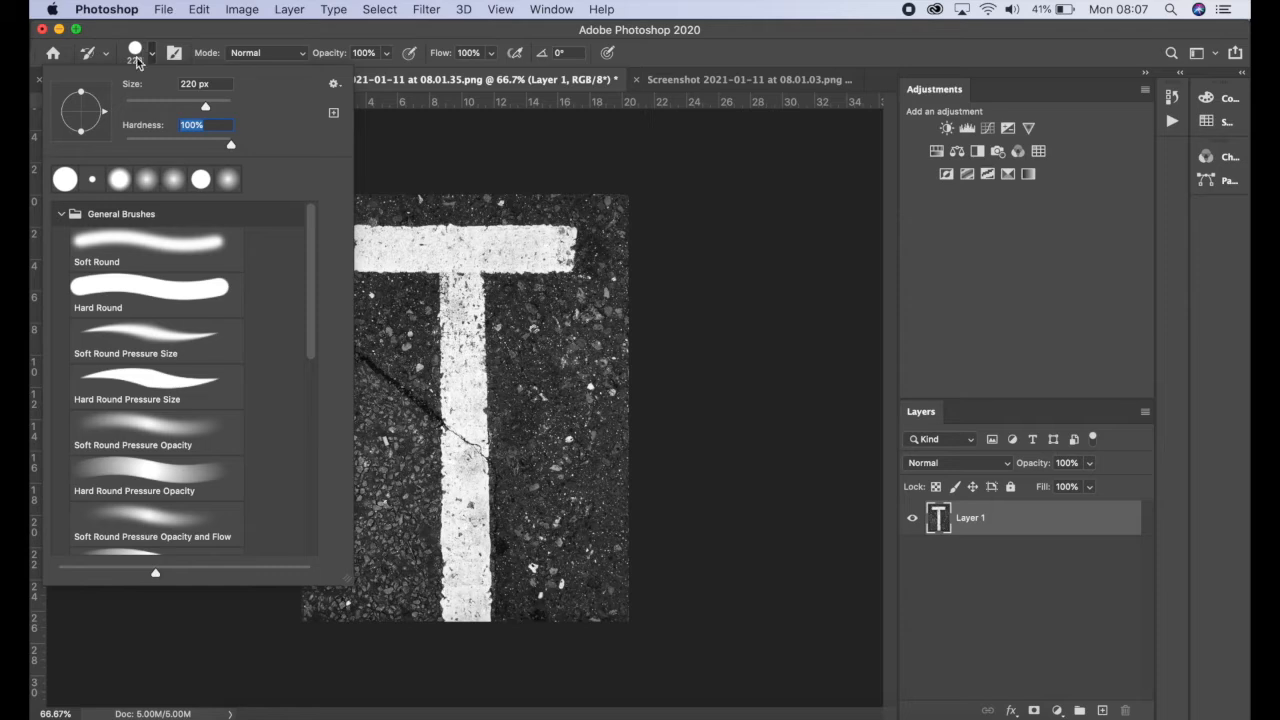
left_click_drag(231, 147, 180, 148)
left_click_drag(177, 146, 166, 146)
left_click(522, 338)
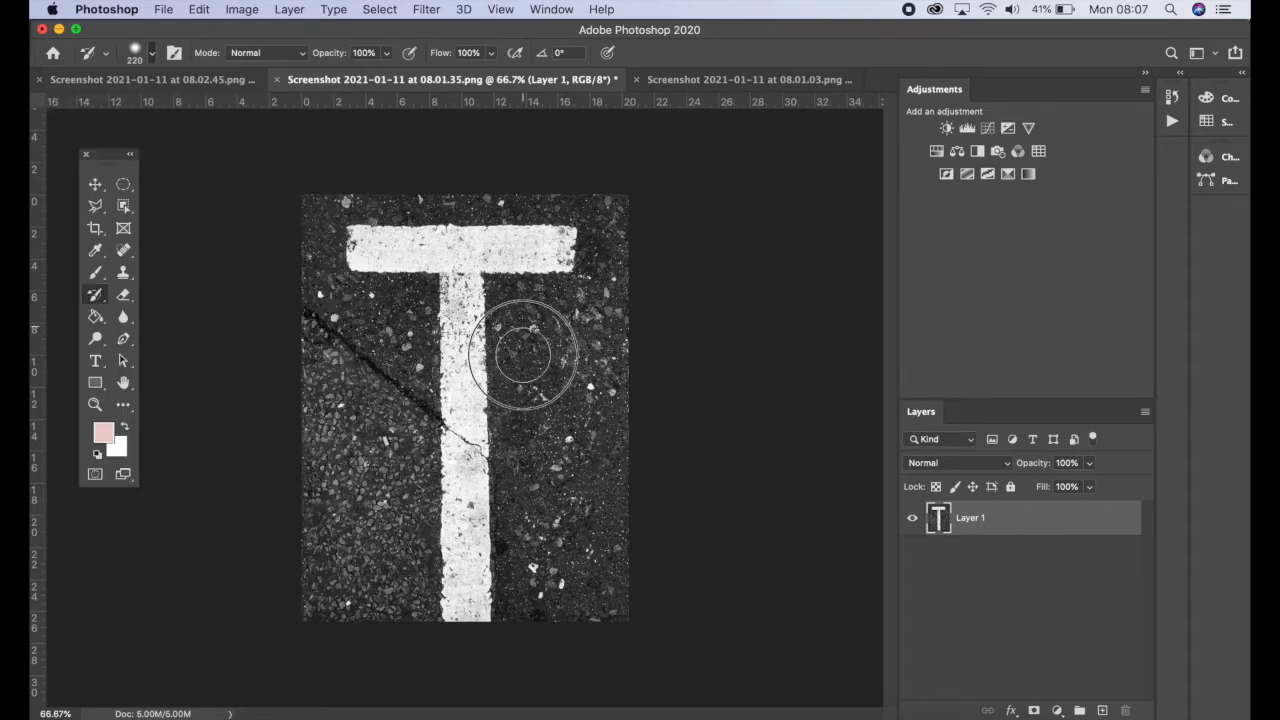
Paint original colour back onto the asphalt beside the T's stem with the History Brush, then undo the strokes
mouse_move(553, 333)
left_mouse_down()
mouse_move(581, 346)
mouse_move(550, 386)
left_mouse_up()
key("super+plus")
key("super+plus")
key("super+plus")
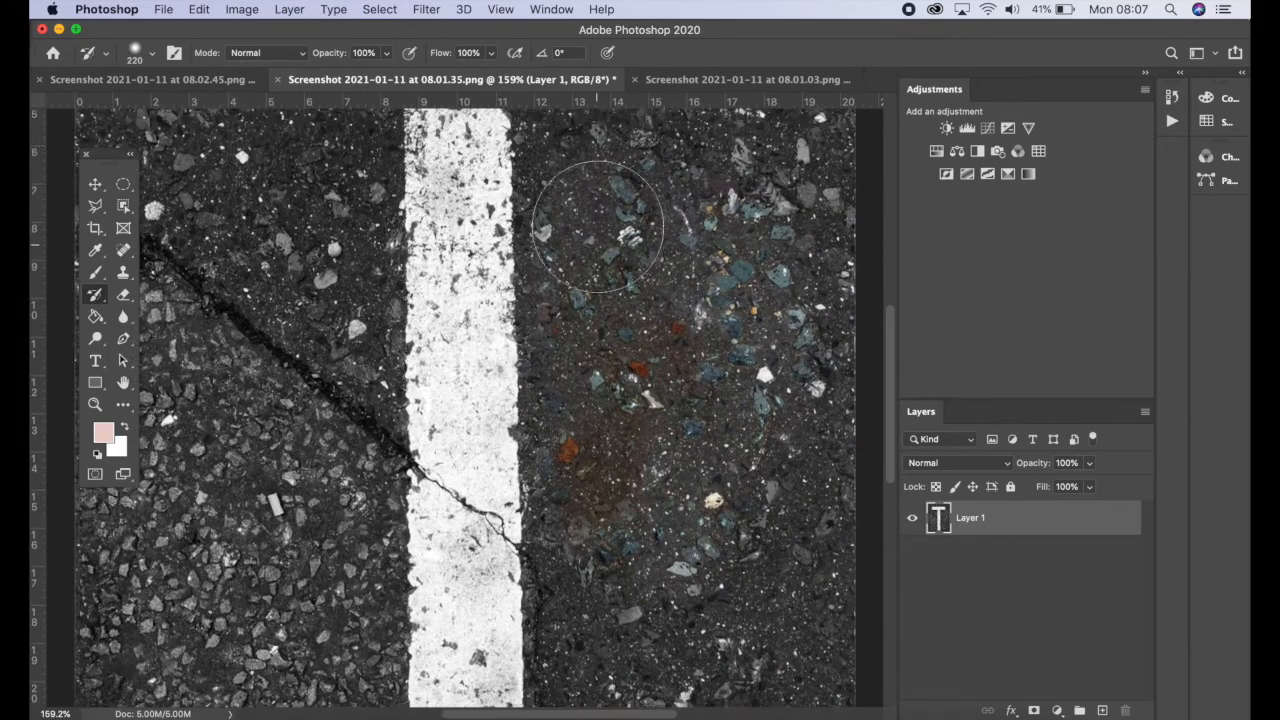
scroll(612, 458, "up", 6)
mouse_move(612, 458)
left_mouse_down()
mouse_move(594, 596)
mouse_move(639, 548)
mouse_move(605, 560)
left_mouse_up()
key("super+minus")
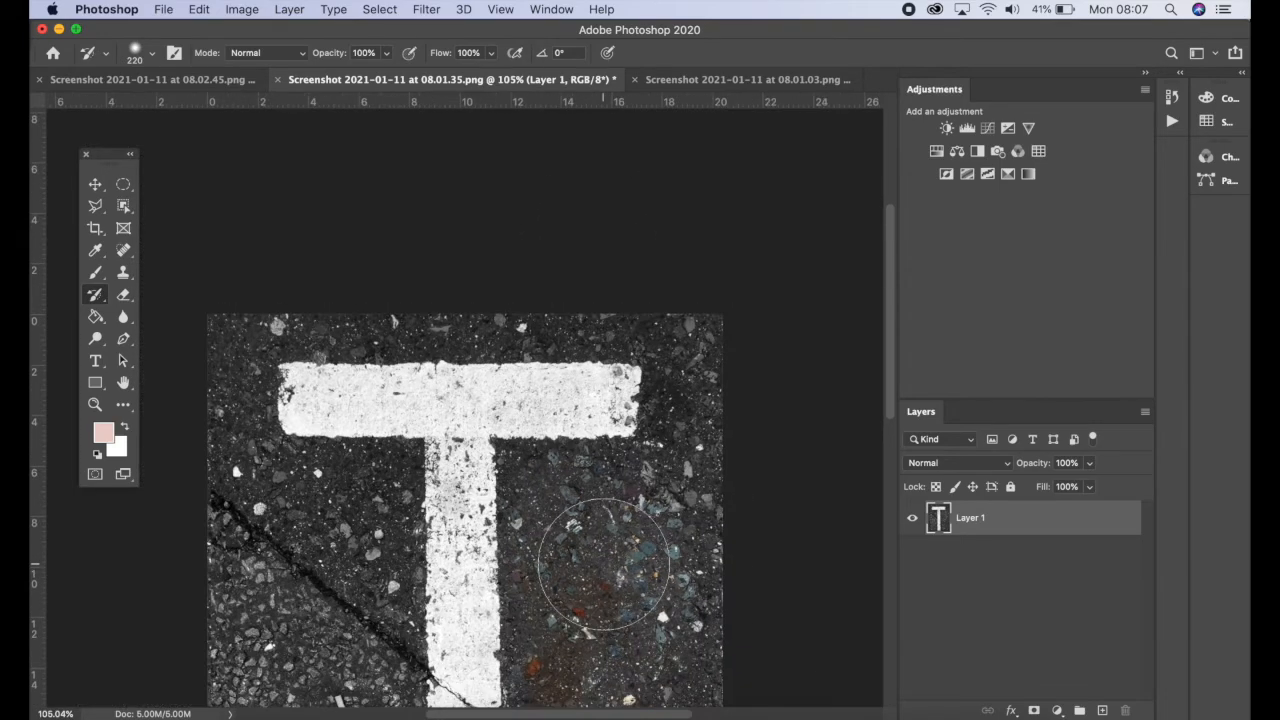
key("bracketleft")
key("bracketleft")
key("bracketleft")
key("super+z")
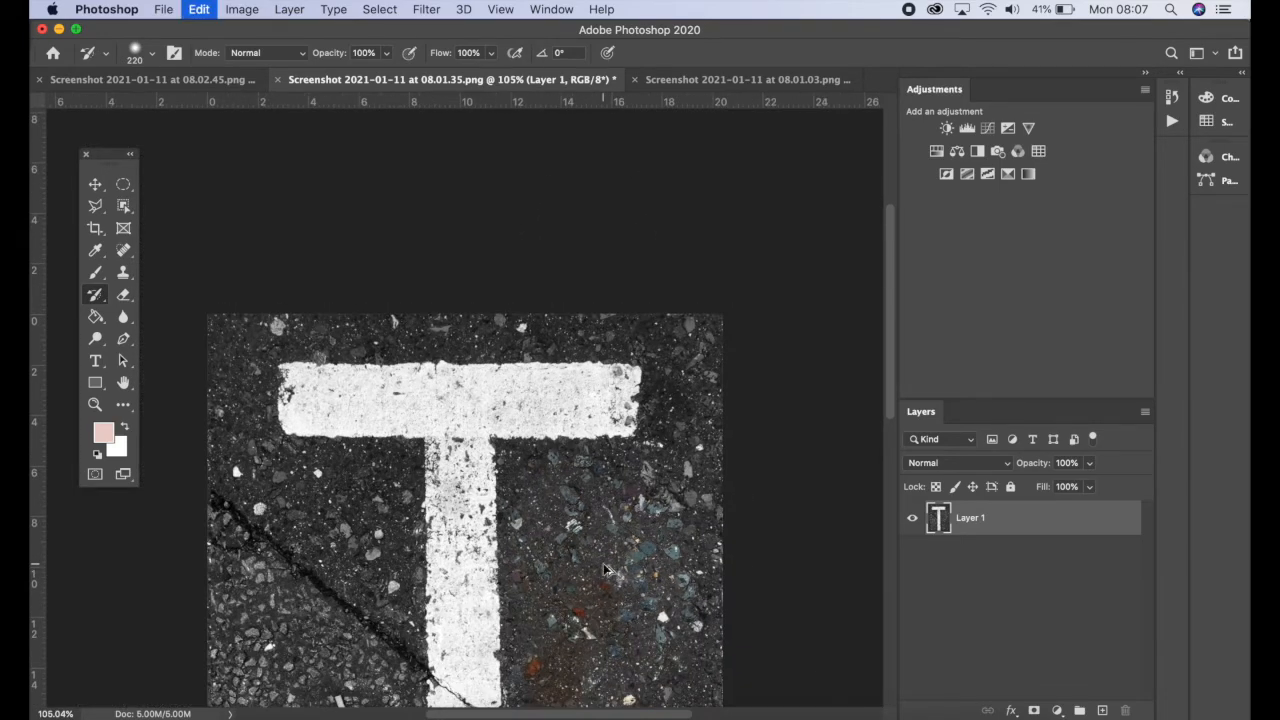
key("super+z")
key("super+shift+z")
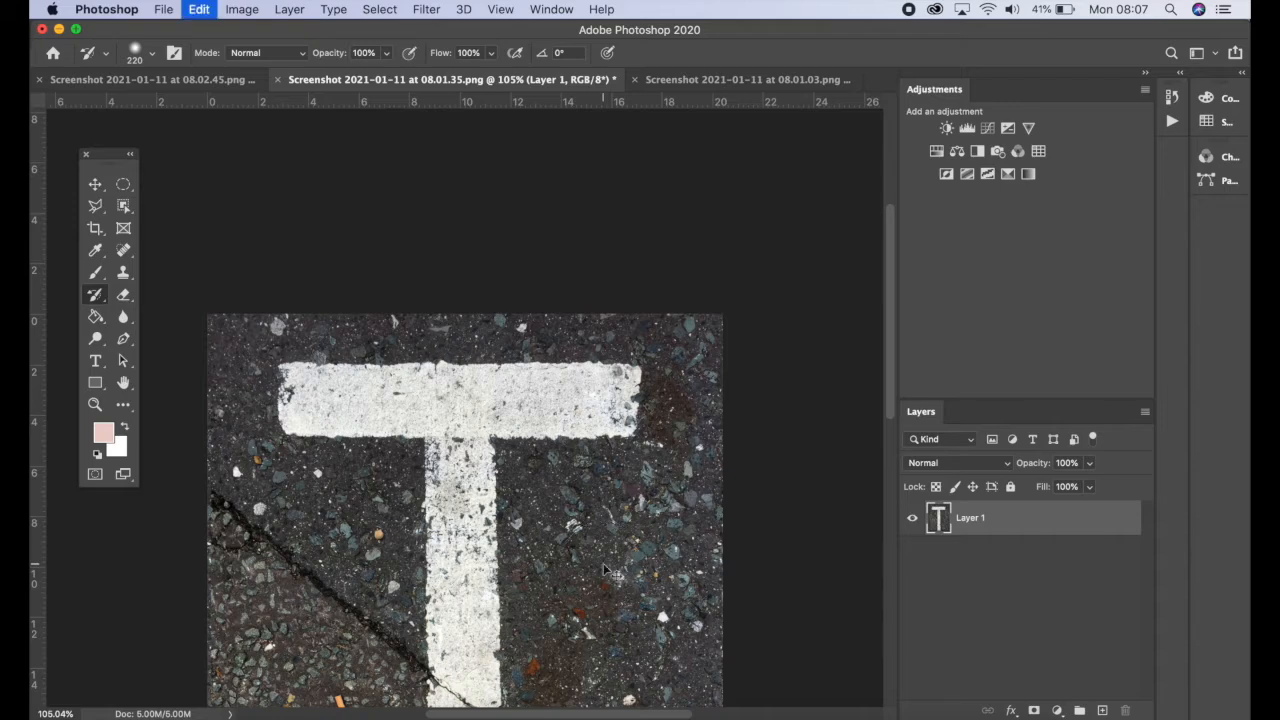
Set the History Brush size to 100 px and paint along the T's stem to restore its original colour
scroll(586, 557, "down", 5)
scroll(586, 557, "left", 1)
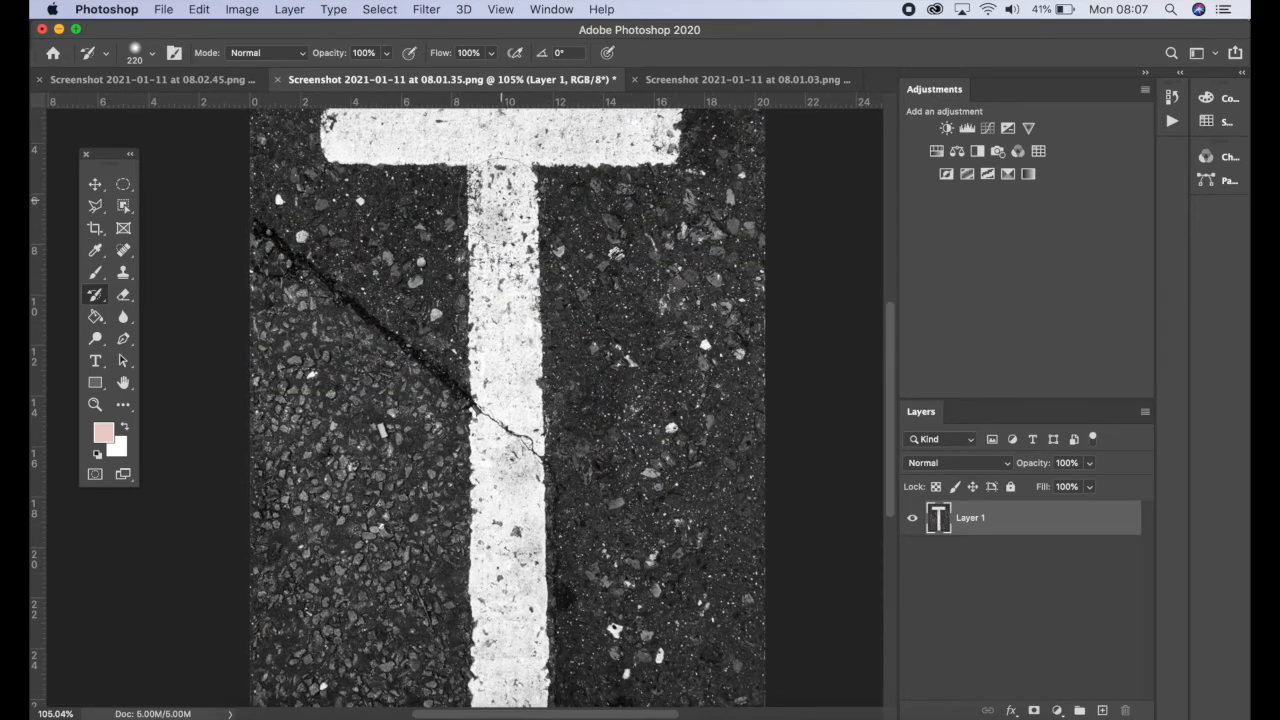
left_click(153, 52)
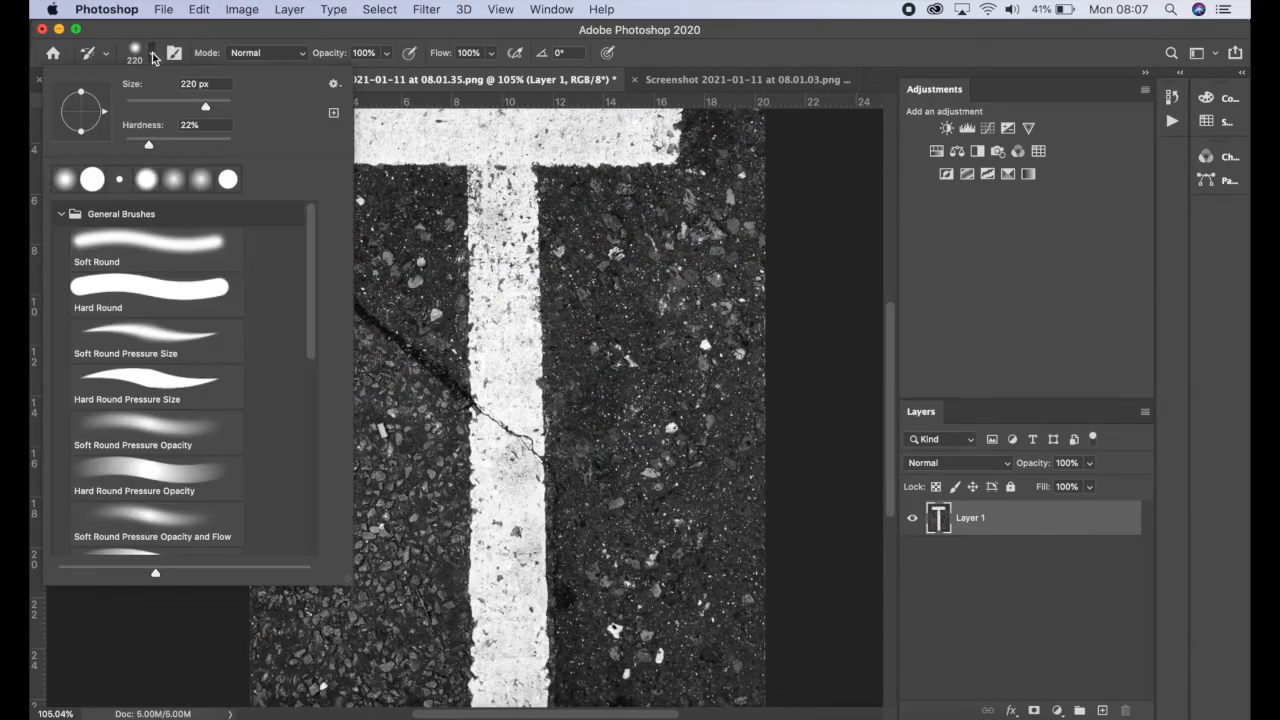
left_click_drag(196, 104, 178, 108)
scroll(484, 150, "up", 5)
scroll(484, 150, "left", 1)
mouse_move(466, 262)
left_mouse_down()
mouse_move(589, 265)
mouse_move(570, 271)
mouse_move(605, 251)
mouse_move(683, 247)
mouse_move(691, 268)
mouse_move(543, 293)
mouse_move(427, 279)
mouse_move(391, 289)
mouse_move(373, 265)
mouse_move(381, 246)
mouse_move(503, 266)
mouse_move(540, 296)
mouse_move(546, 382)
mouse_move(536, 428)
mouse_move(518, 378)
mouse_move(517, 451)
left_mouse_up()
scroll(522, 285, "down", 5)
mouse_move(525, 277)
left_mouse_down()
mouse_move(543, 609)
mouse_move(514, 557)
mouse_move(528, 482)
left_mouse_up()
scroll(529, 480, "up", 7)
scroll(550, 615, "right", 1)
scroll(550, 600, "left", 1)
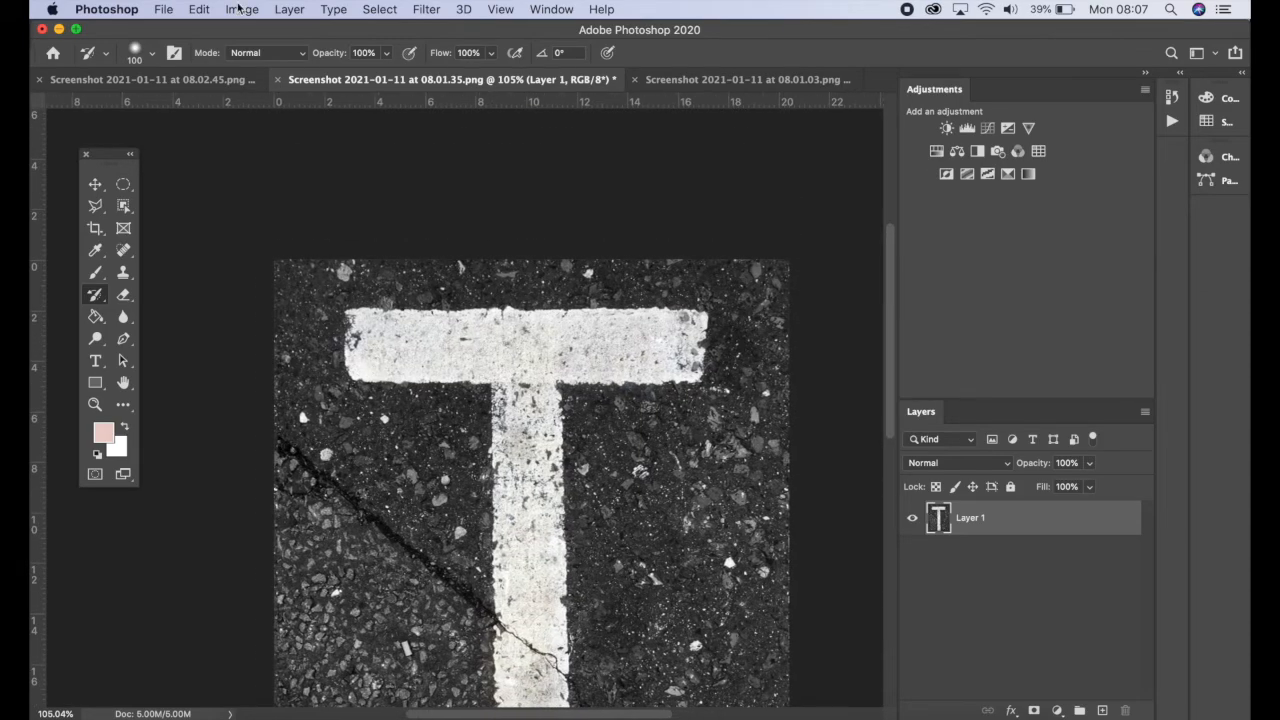
Switch to the cross photo and fit it on screen to inspect it
left_click(175, 80)
key("super+0")
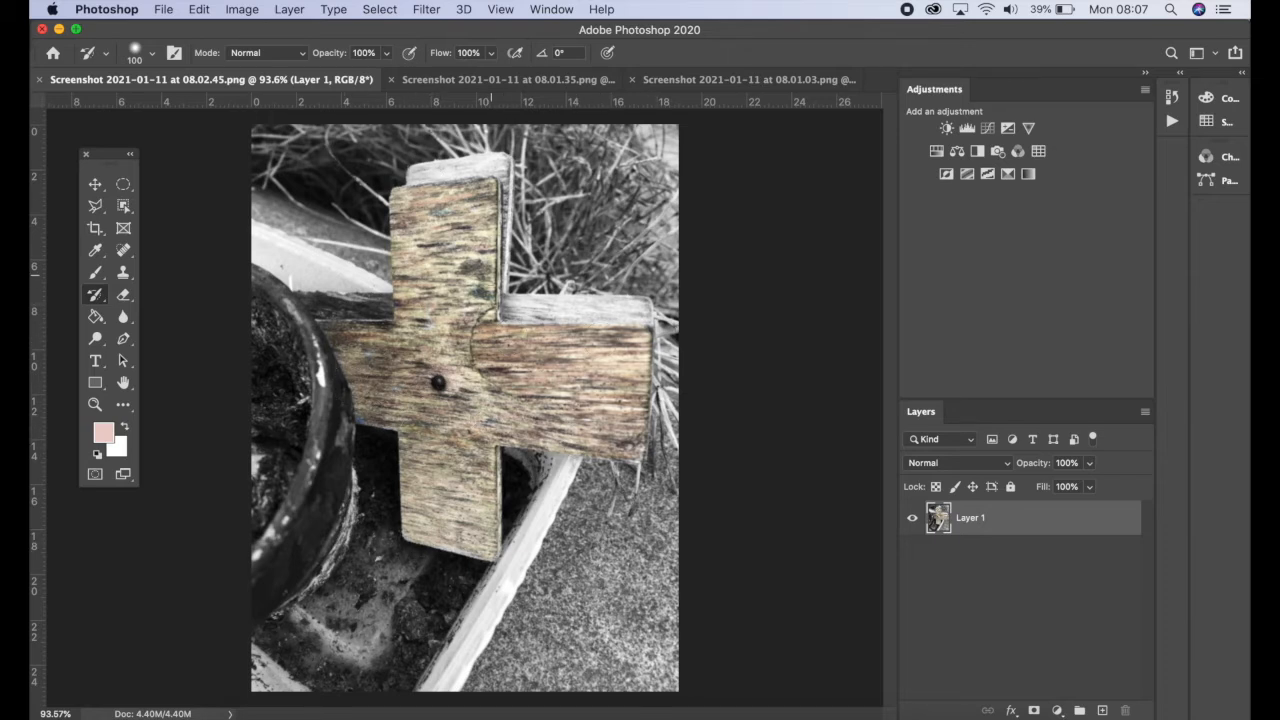
In the puddle photo, select the area inside the white border with the Magnetic Lasso, then deselect it
left_click(690, 80)
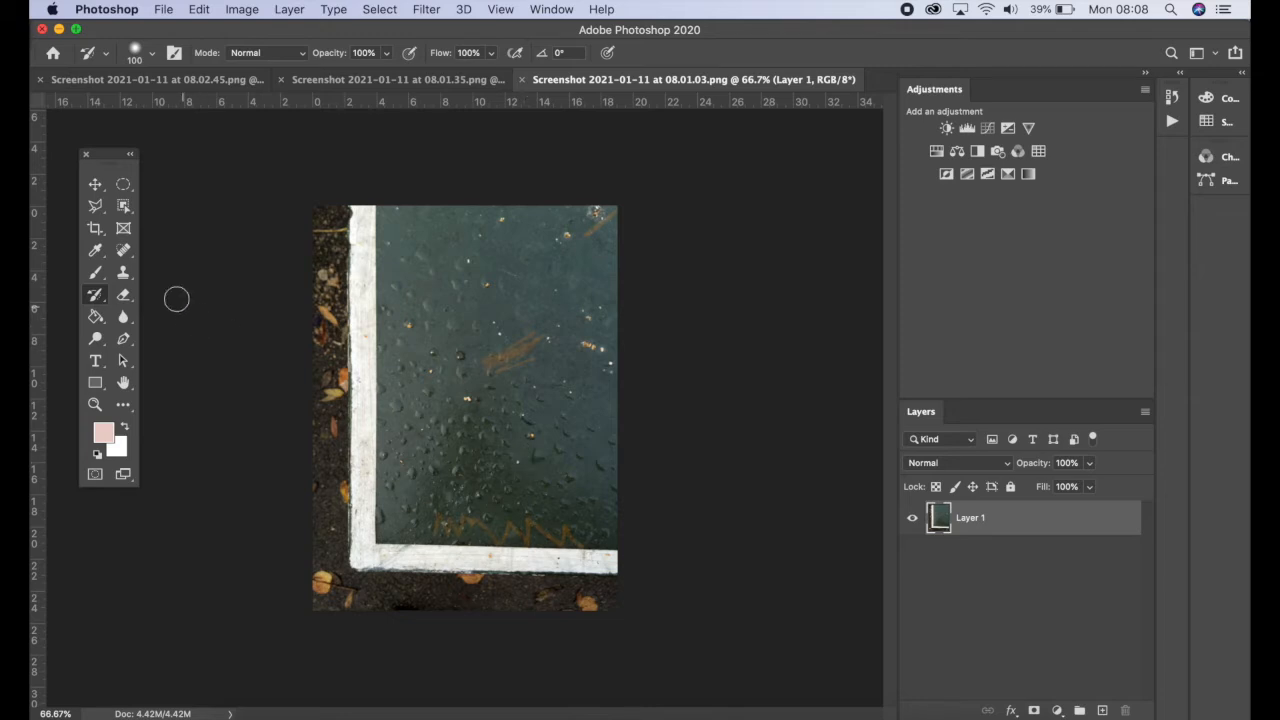
left_click(95, 207)
mouse_move(95, 210)
left_mouse_down()
mouse_move(252, 221)
mouse_move(219, 209)
mouse_move(203, 245)
left_mouse_up()
left_click(201, 239)
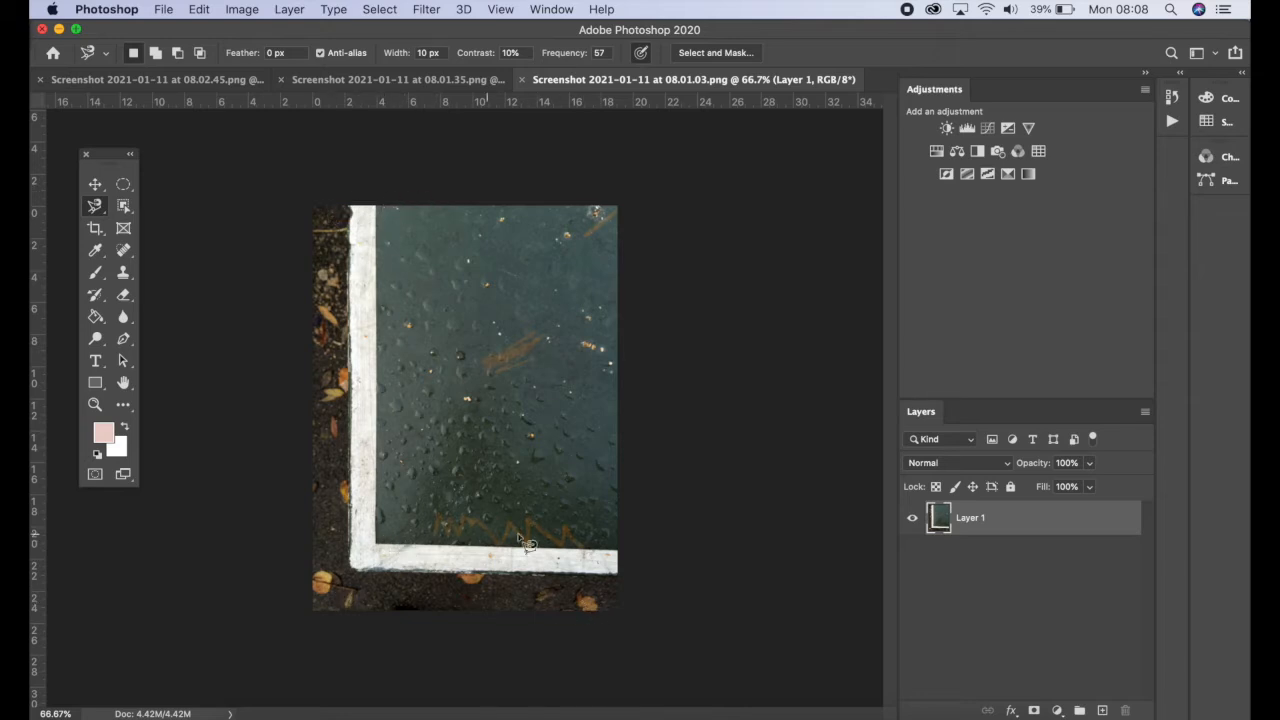
left_click(350, 207)
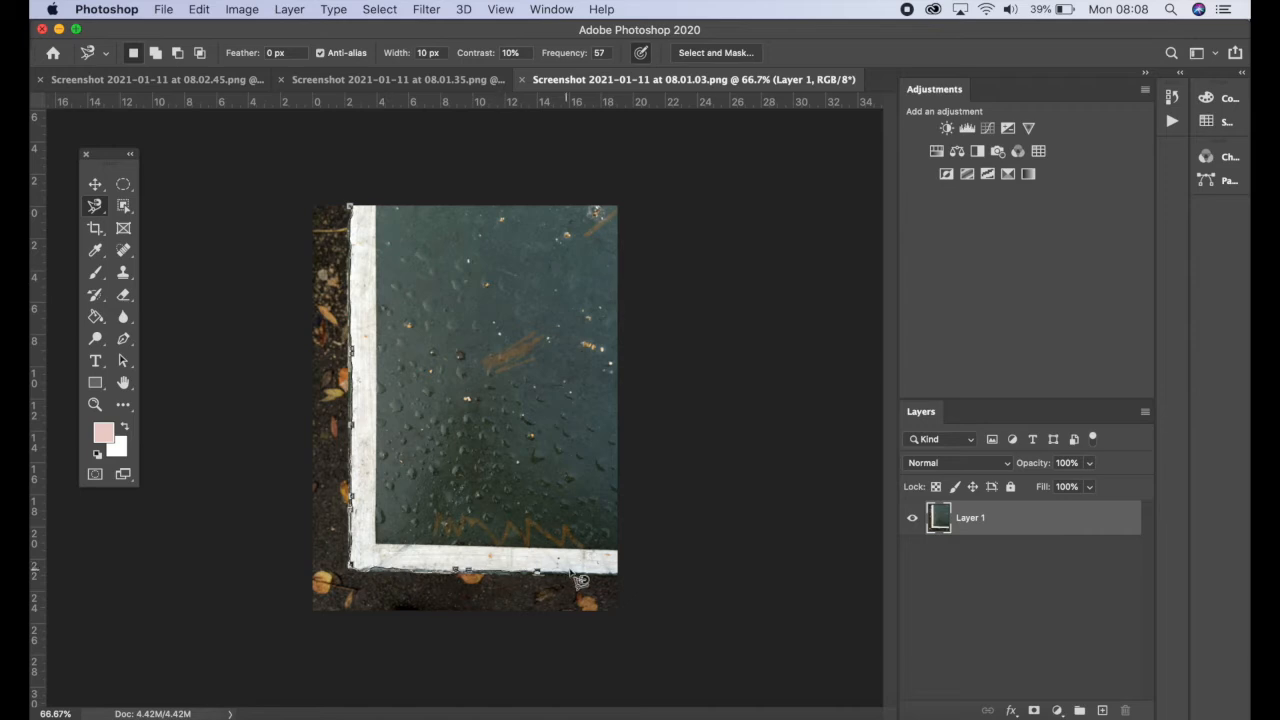
left_click(617, 573)
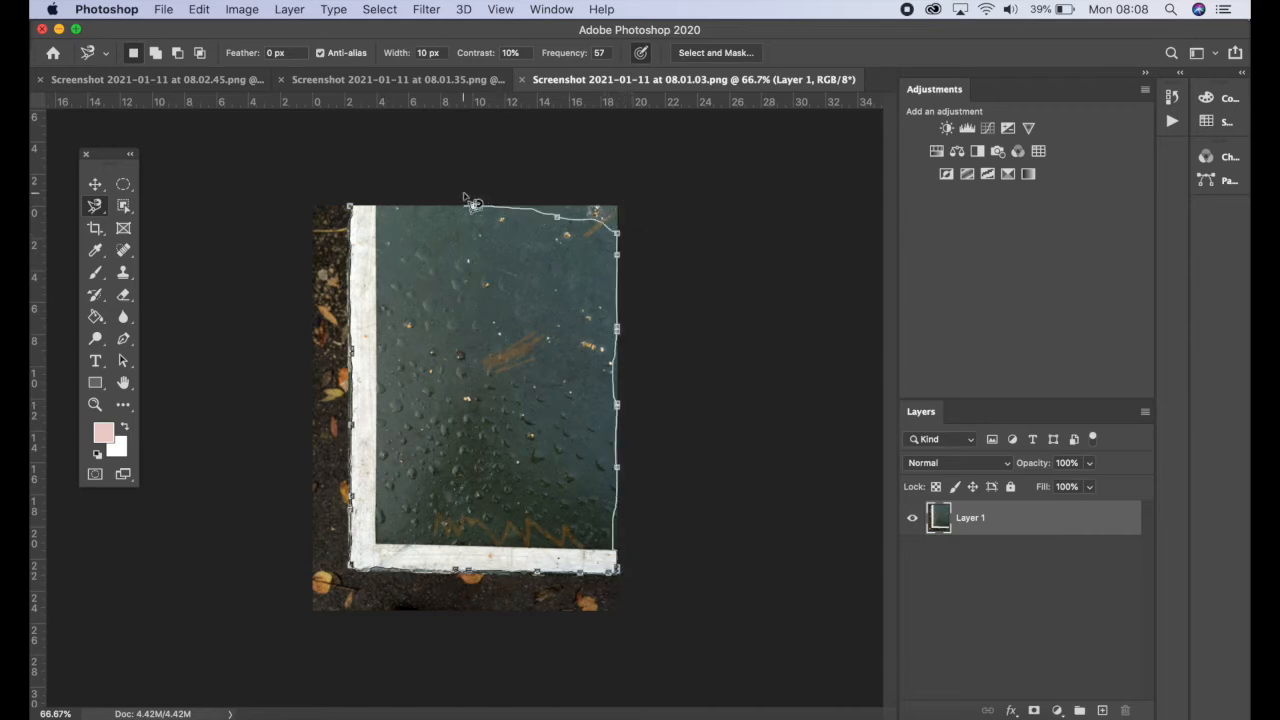
left_click(349, 205)
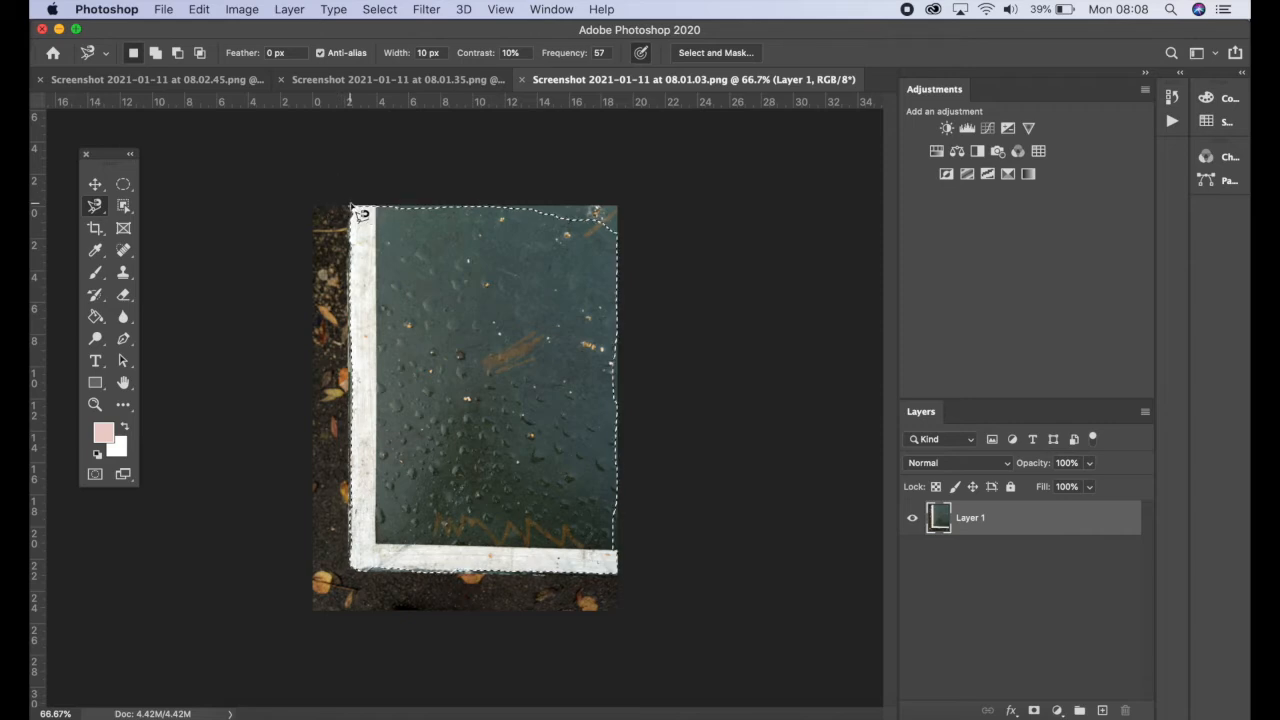
key("super+d")
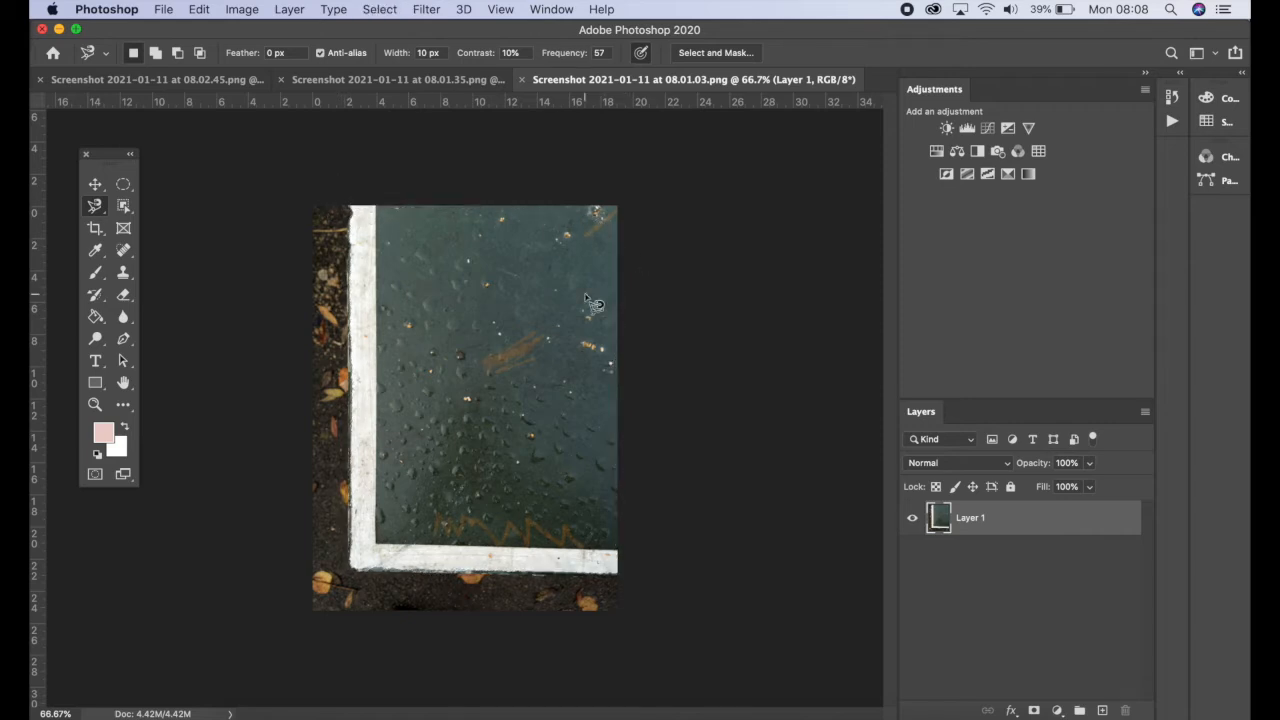
Select the puddle area inside the white border with the Polygonal Lasso Tool
left_click(96, 210)
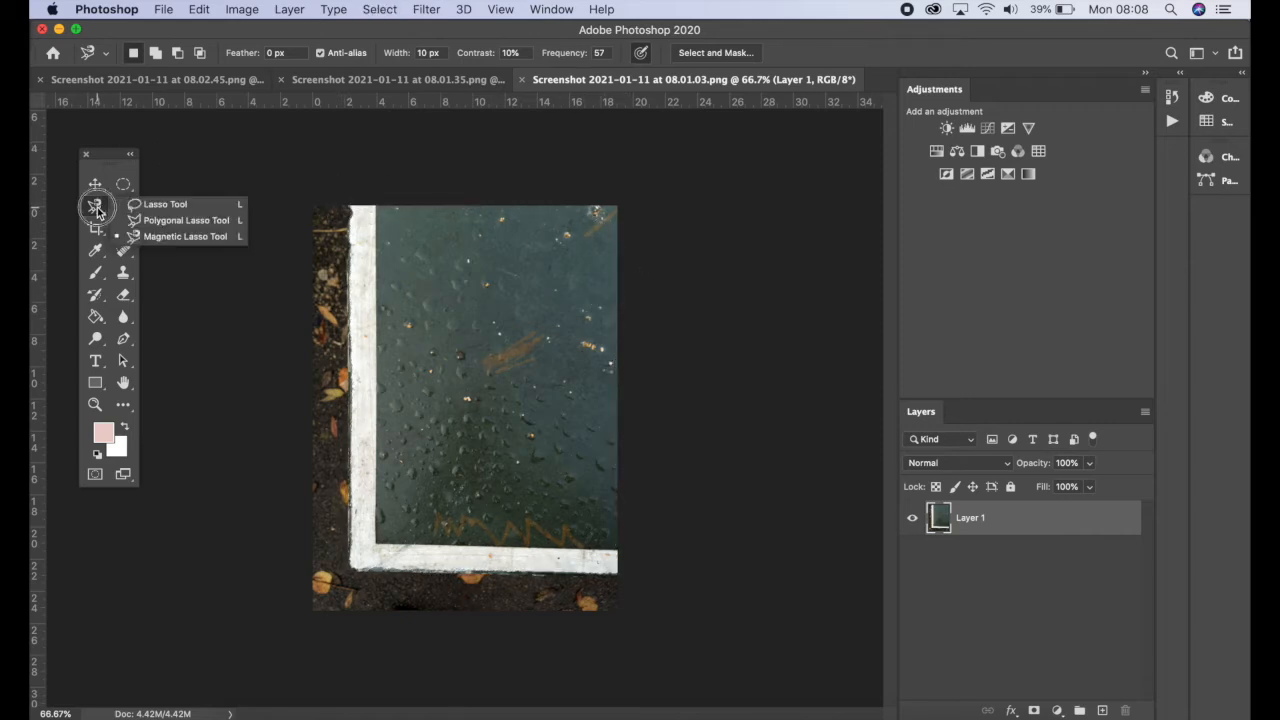
left_click(170, 219)
left_click(349, 207)
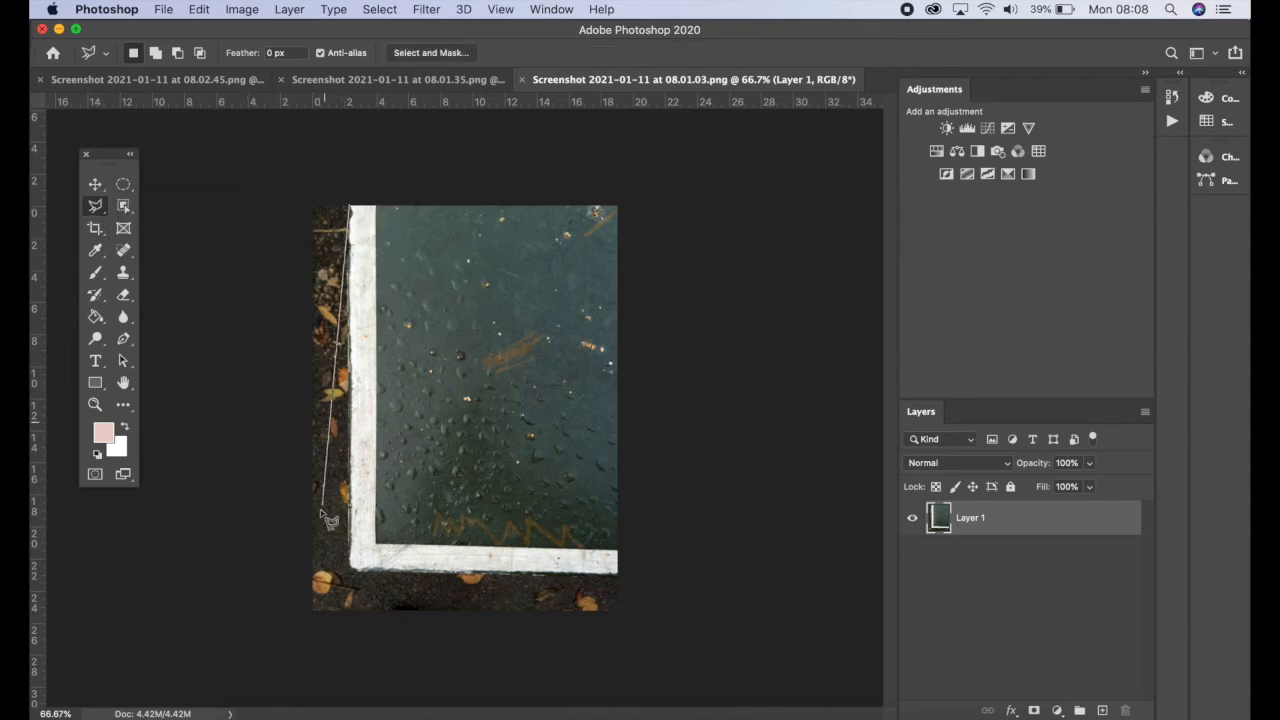
left_click(351, 566)
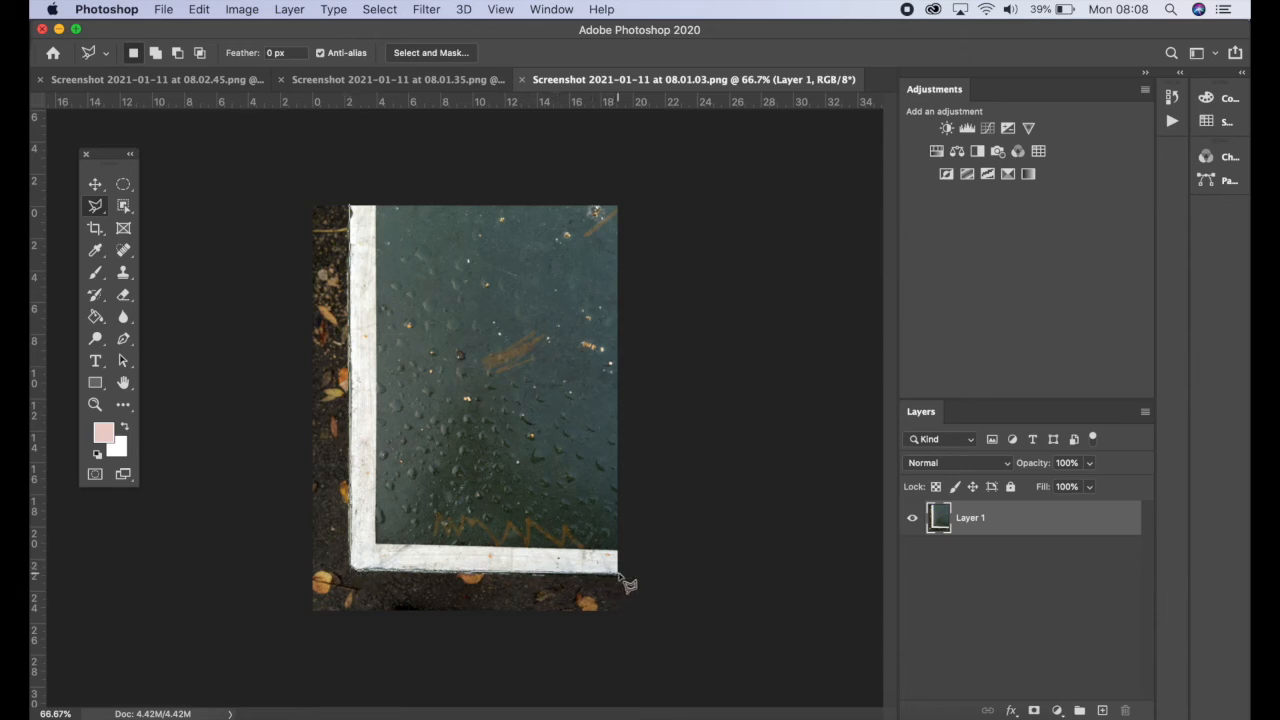
left_click(621, 573)
left_click(626, 180)
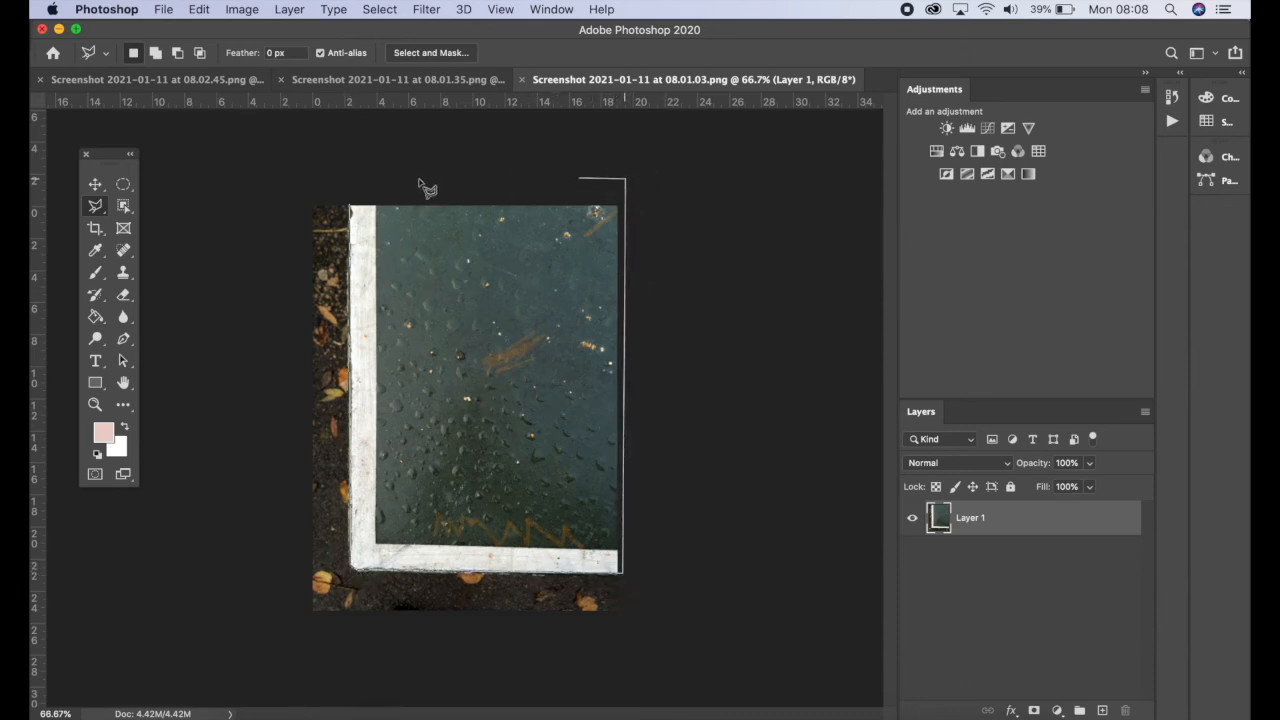
left_click(349, 208)
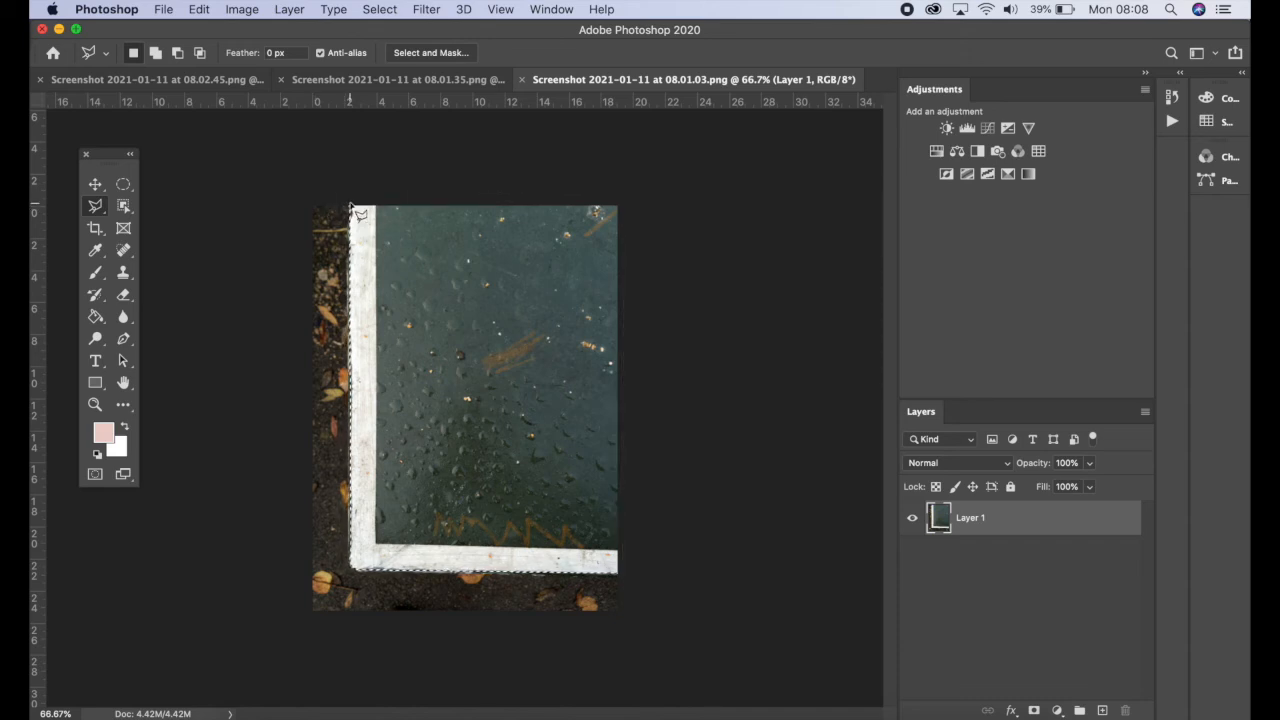
Invert the selection to target the white border and surroundings
left_click(96, 185)
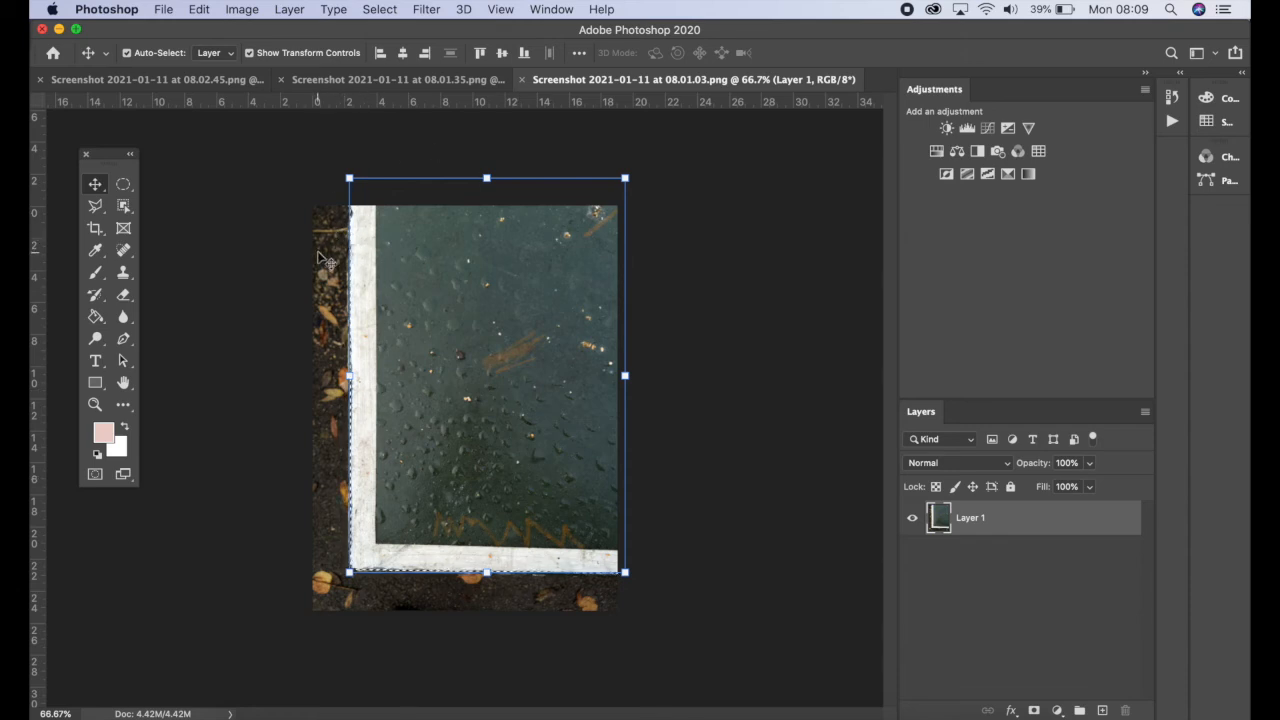
left_click(380, 9)
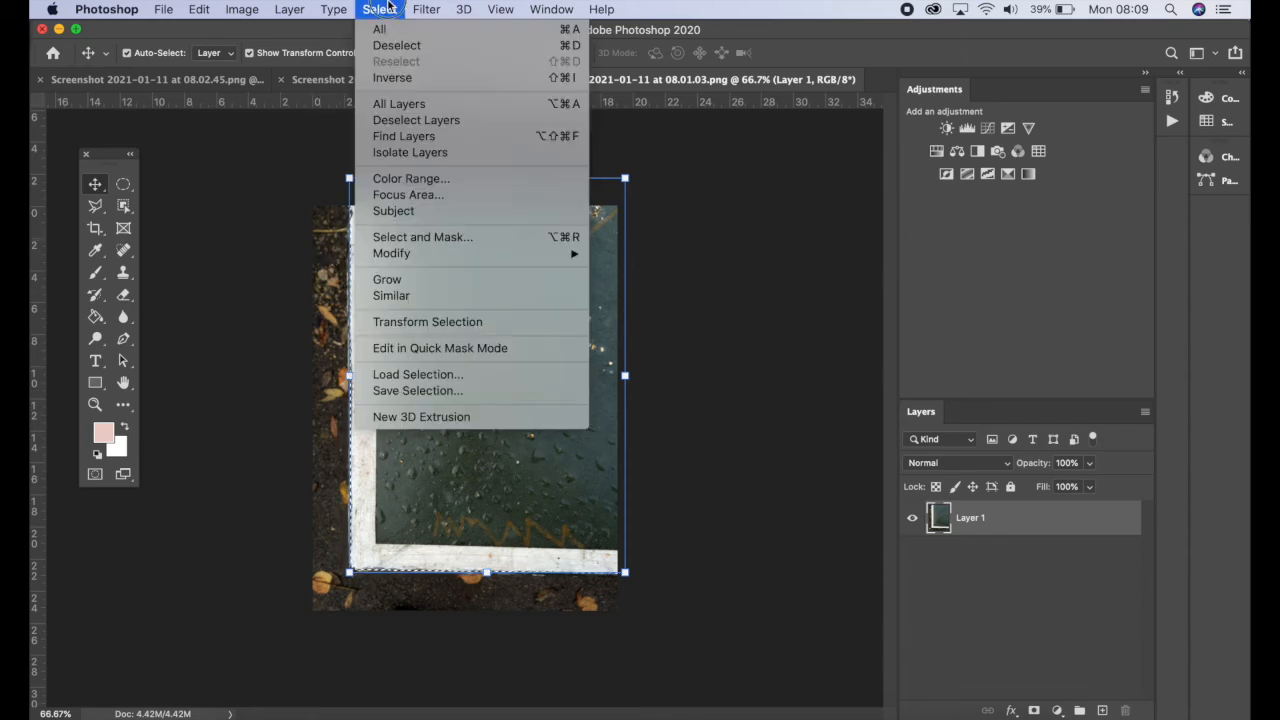
left_click(402, 79)
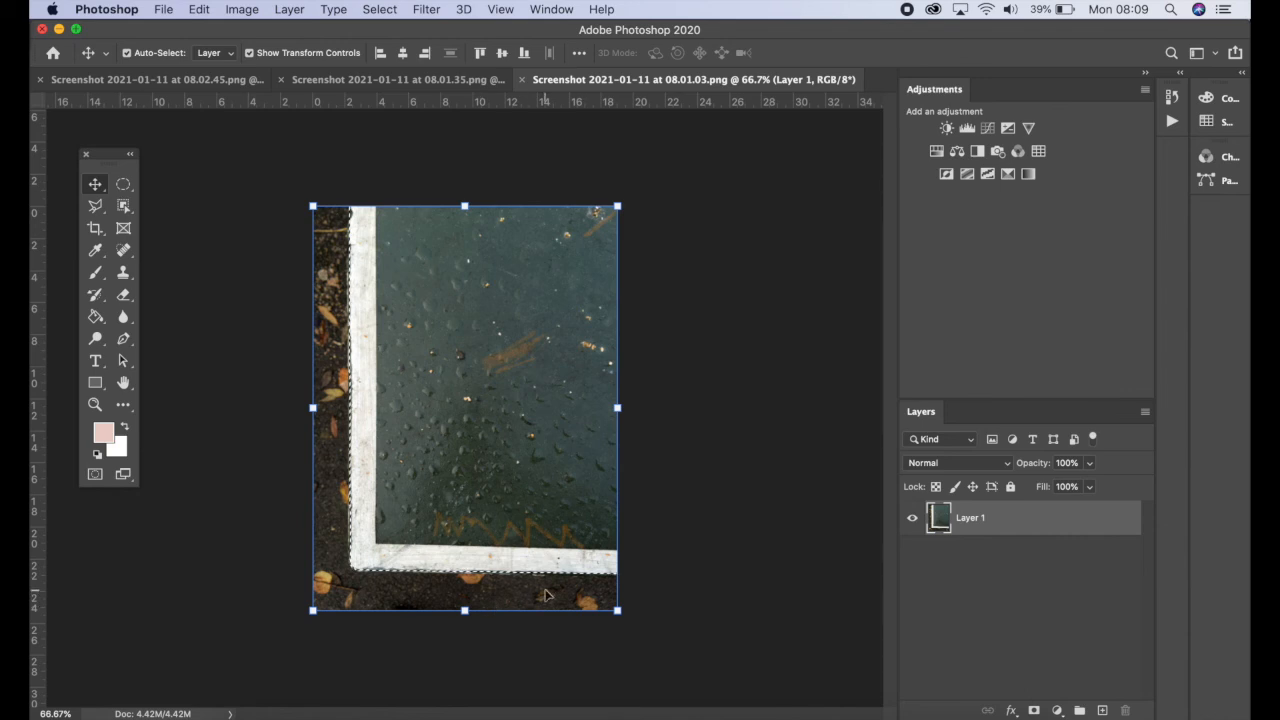
Apply a Gradient Map to the selected border area using the Black, White preset from Basics
left_click(382, 9)
mouse_move(241, 9)
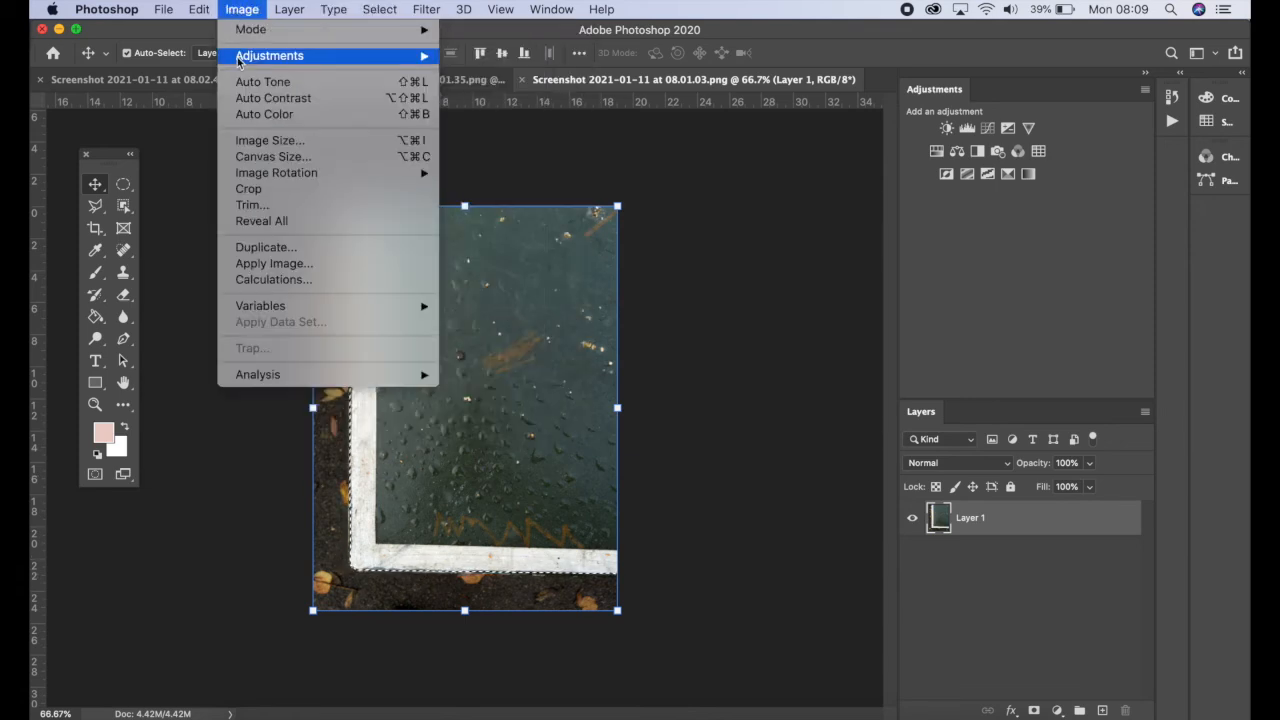
mouse_move(239, 57)
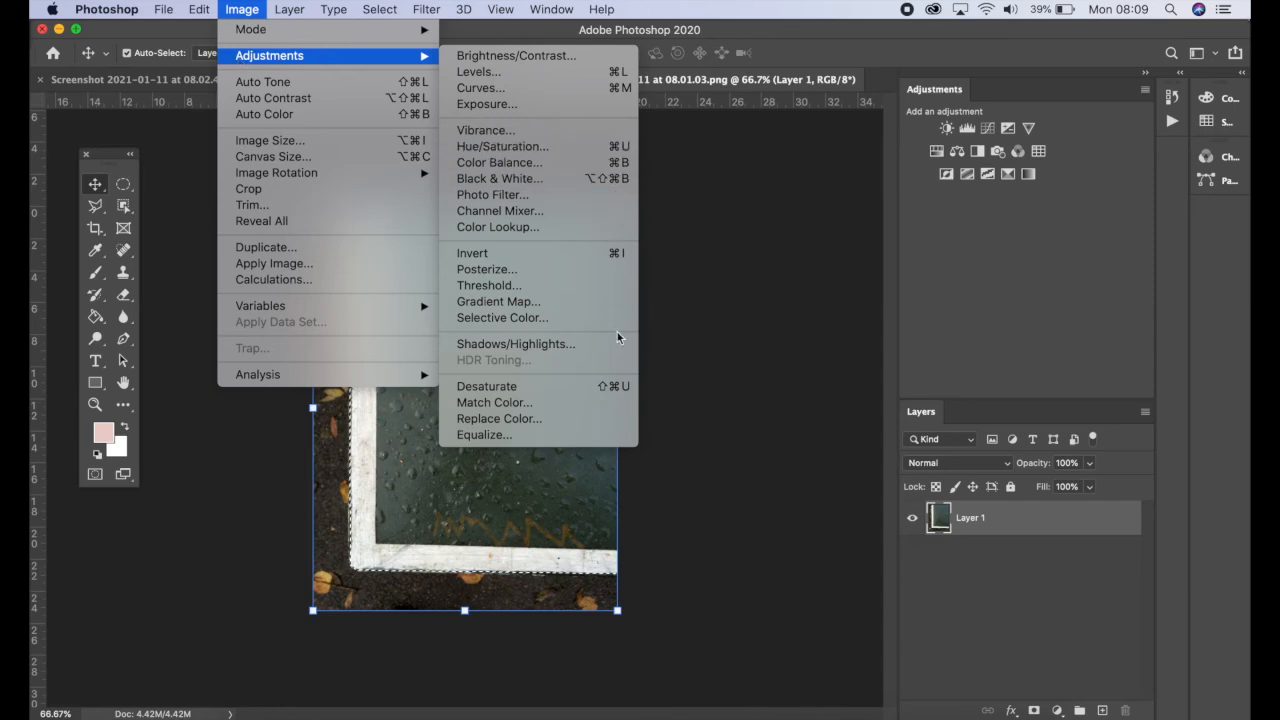
left_click(557, 302)
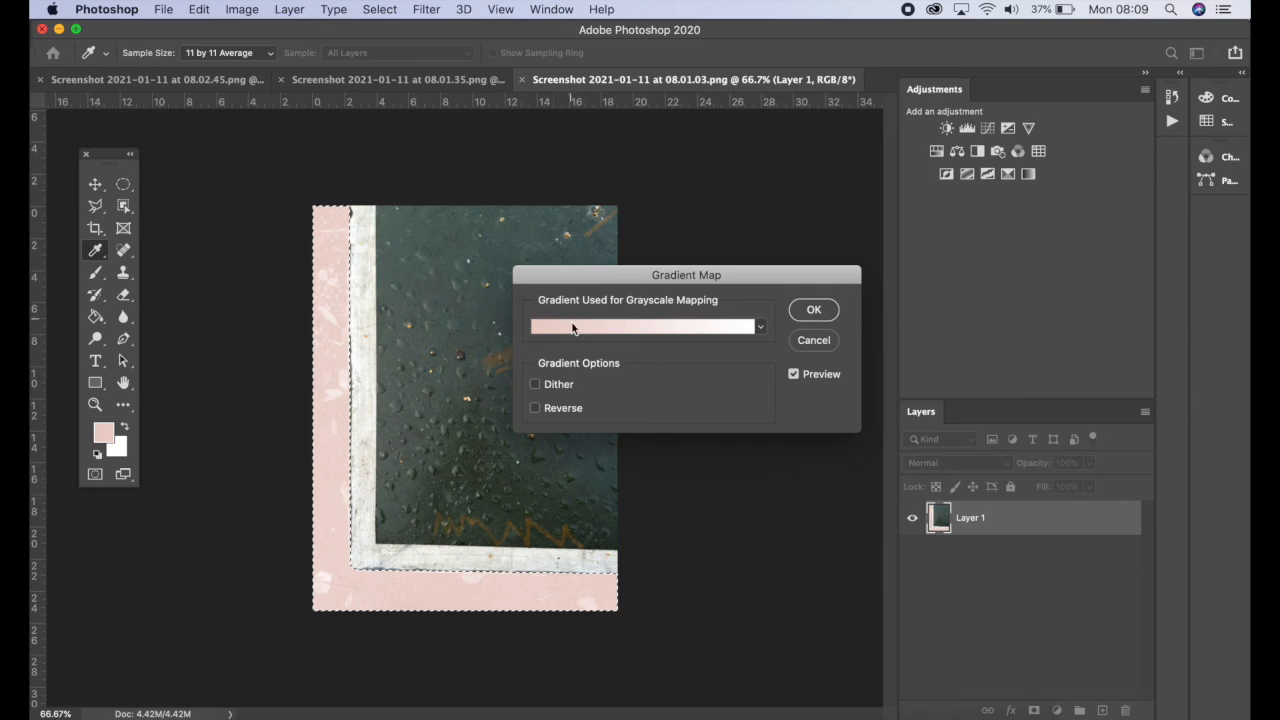
left_click(650, 326)
left_click(728, 202)
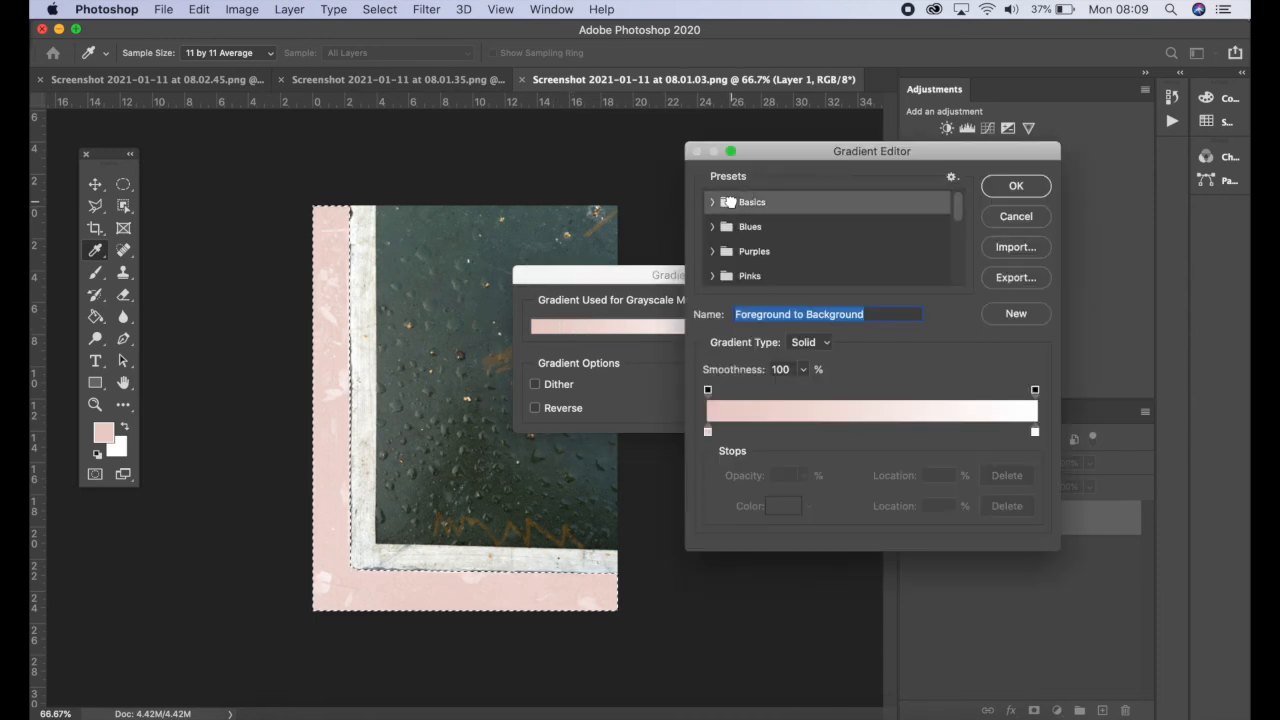
left_click(712, 203)
left_click(788, 229)
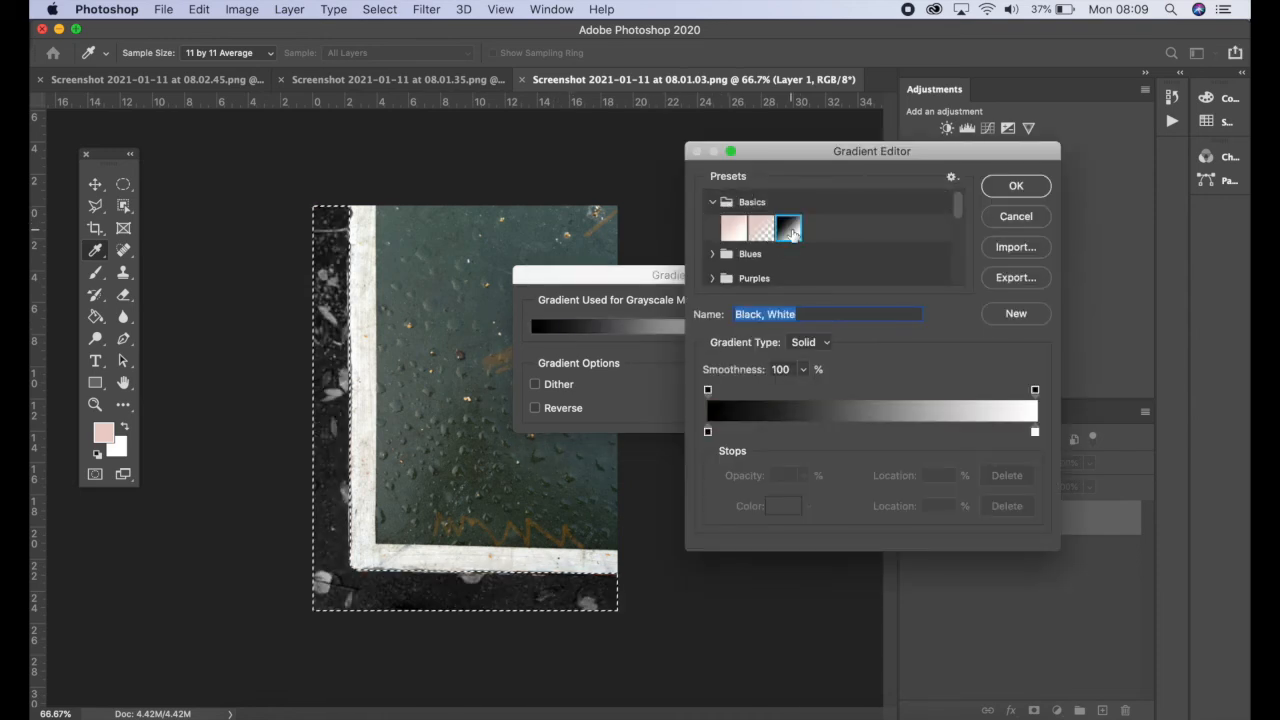
left_click(1020, 192)
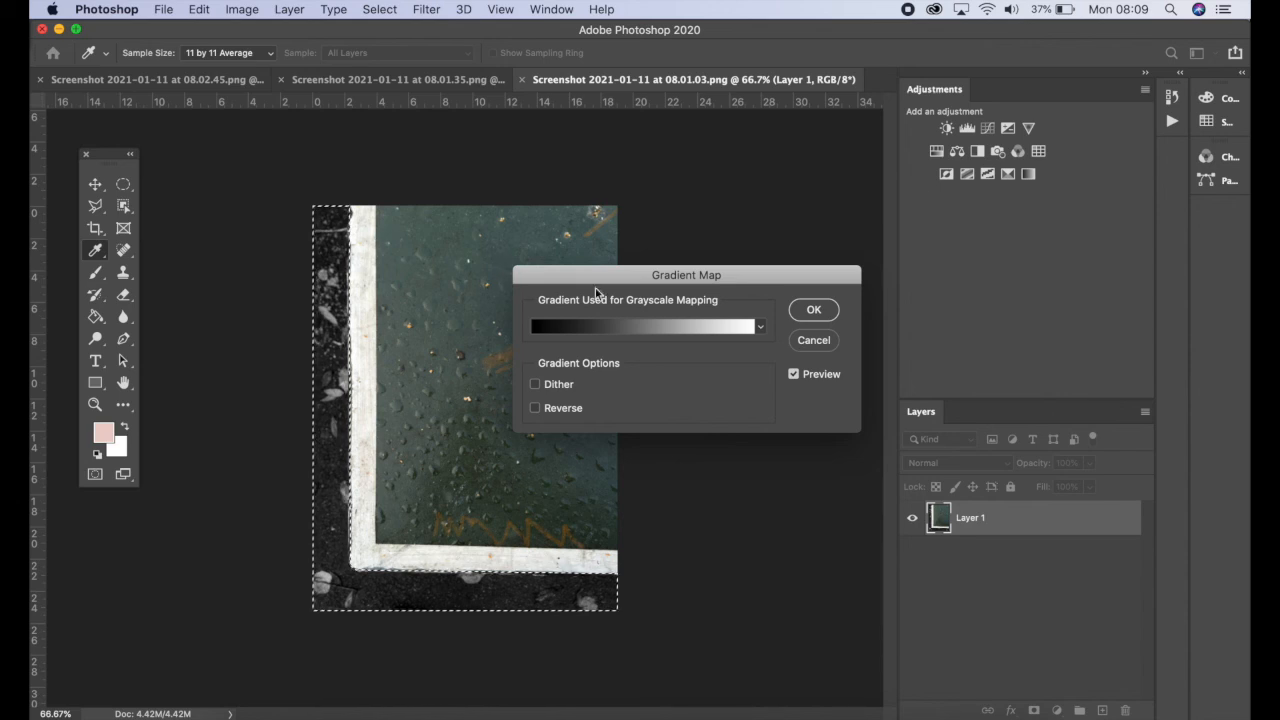
left_click(811, 312)
Undo and redo the gradient map to compare the border before and after
key("v")
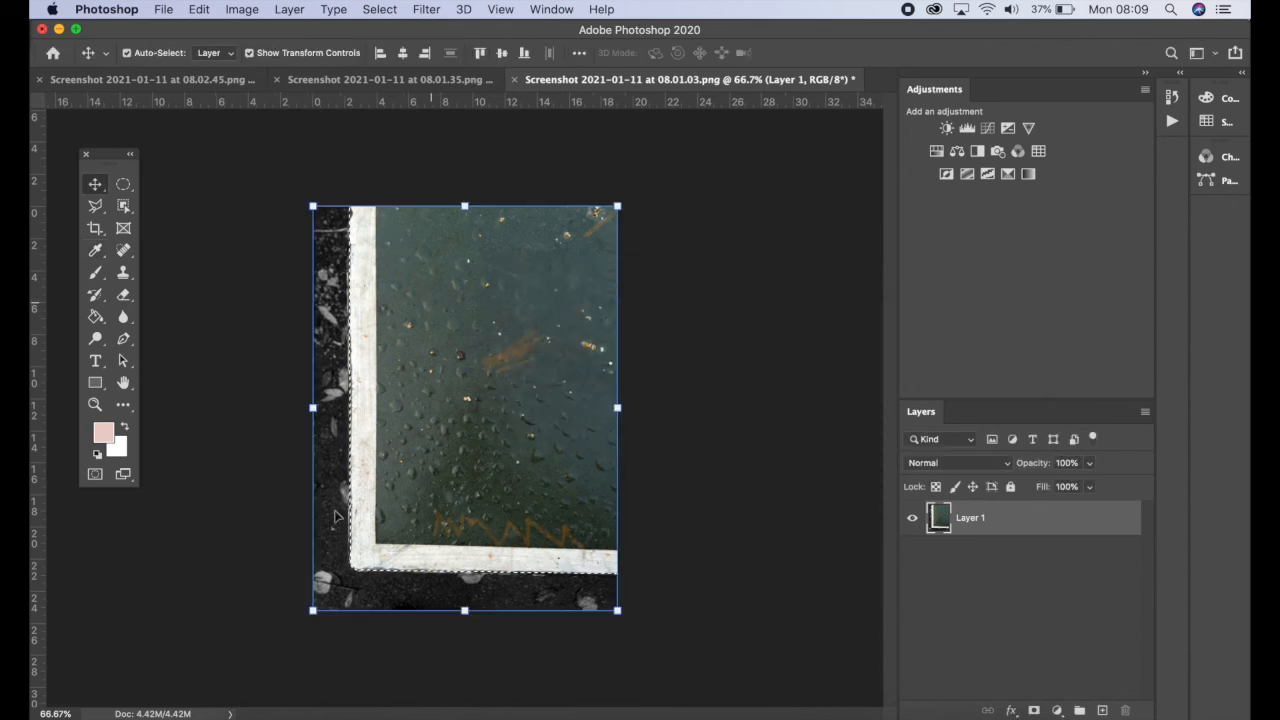
key("super+z")
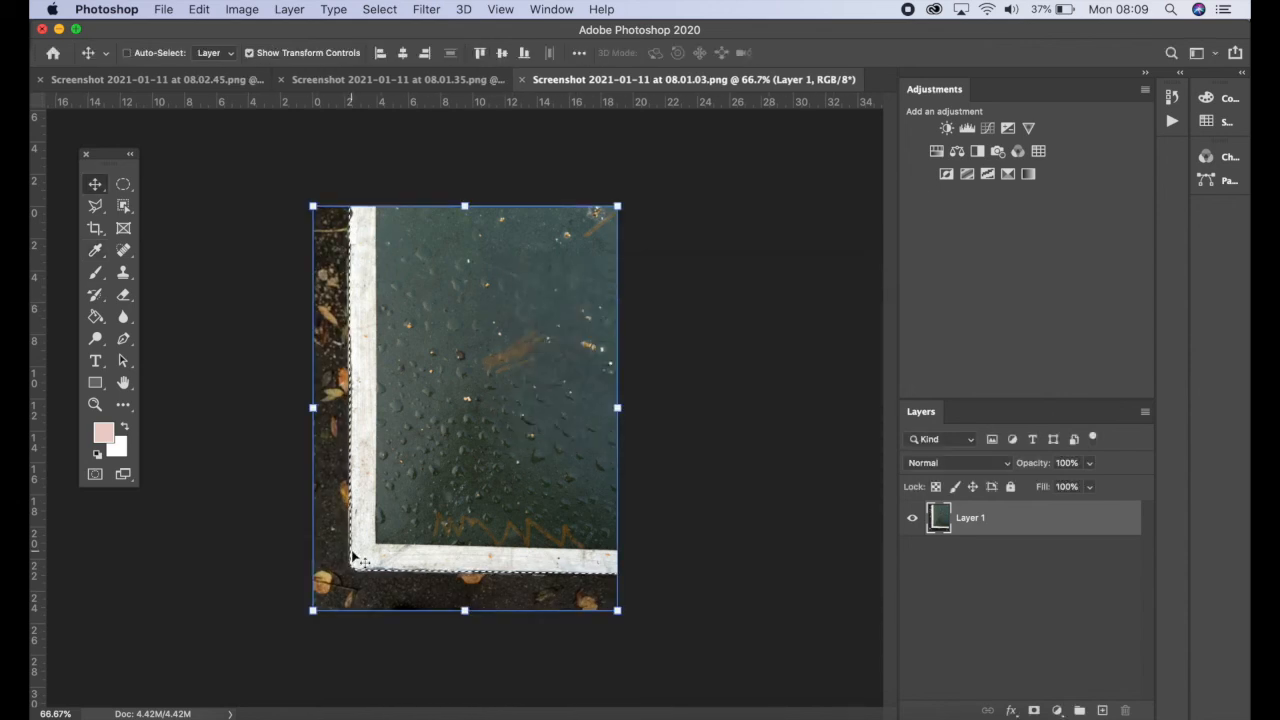
key("super+shift+z")
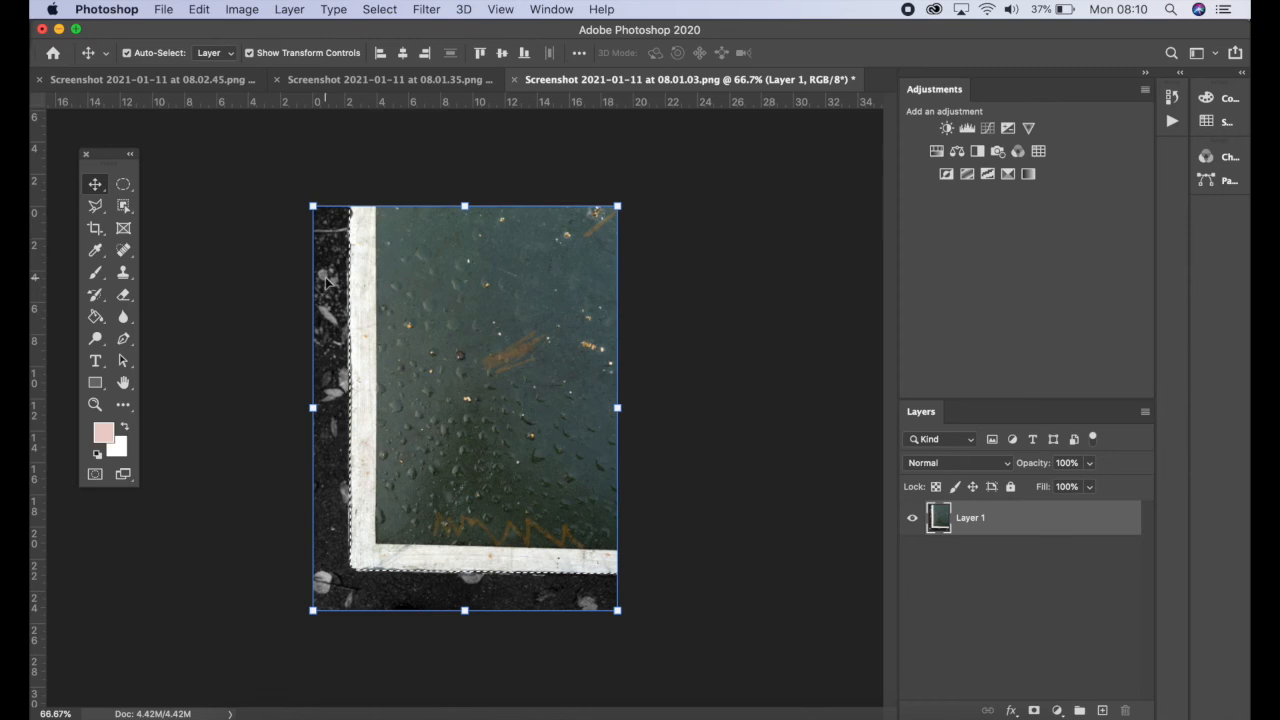
Deselect, then add a Levels adjustment layer and set the input black point to 10 and white point to 245
left_click(378, 9)
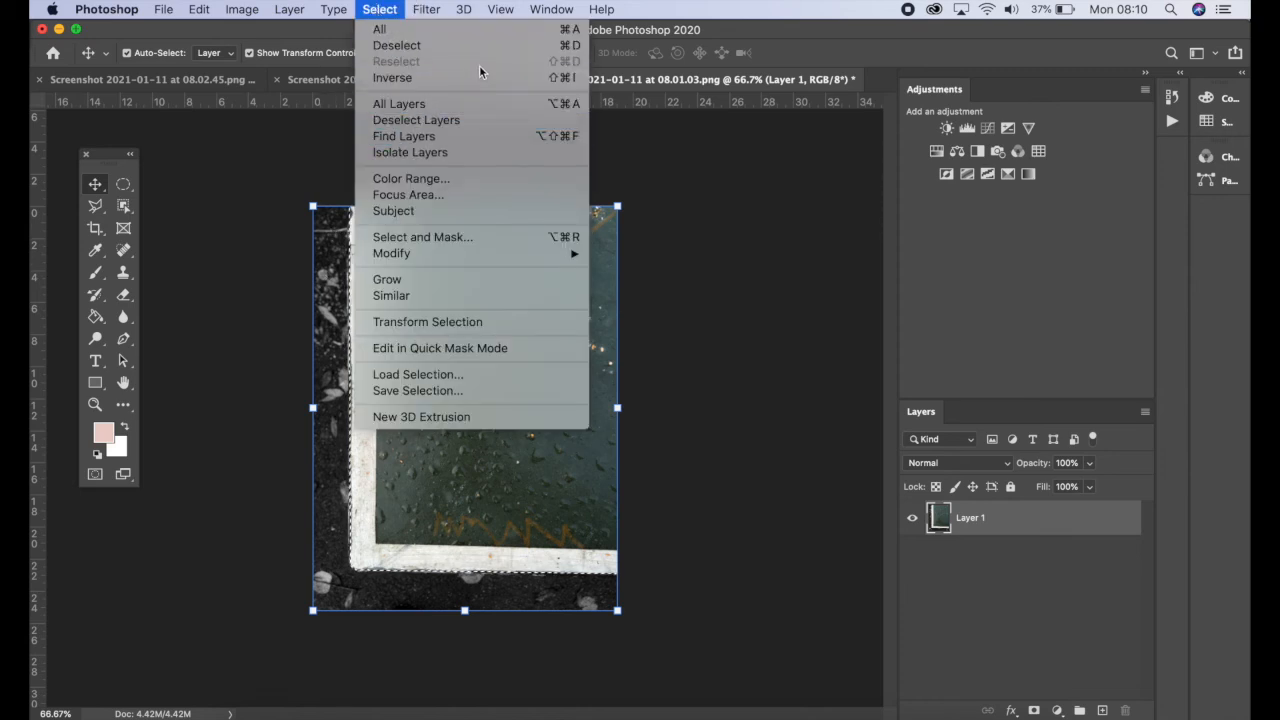
left_click(582, 47)
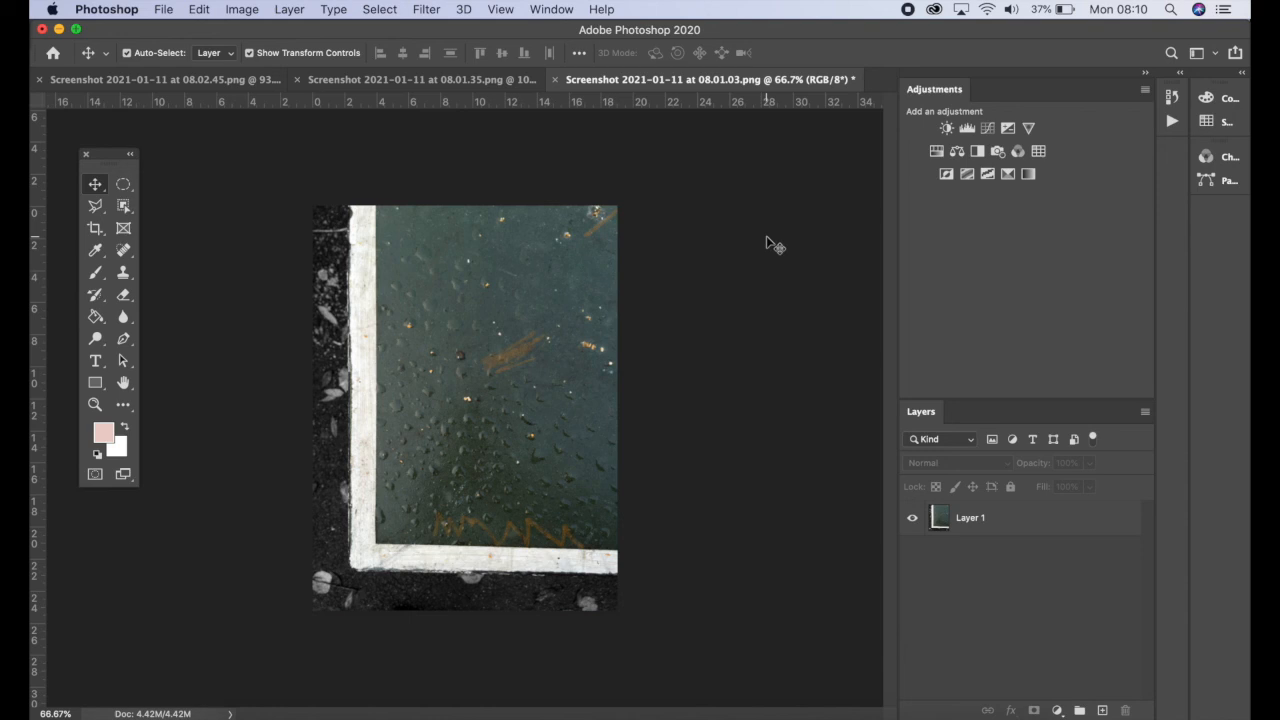
left_click(973, 126)
left_click_drag(676, 332, 686, 338)
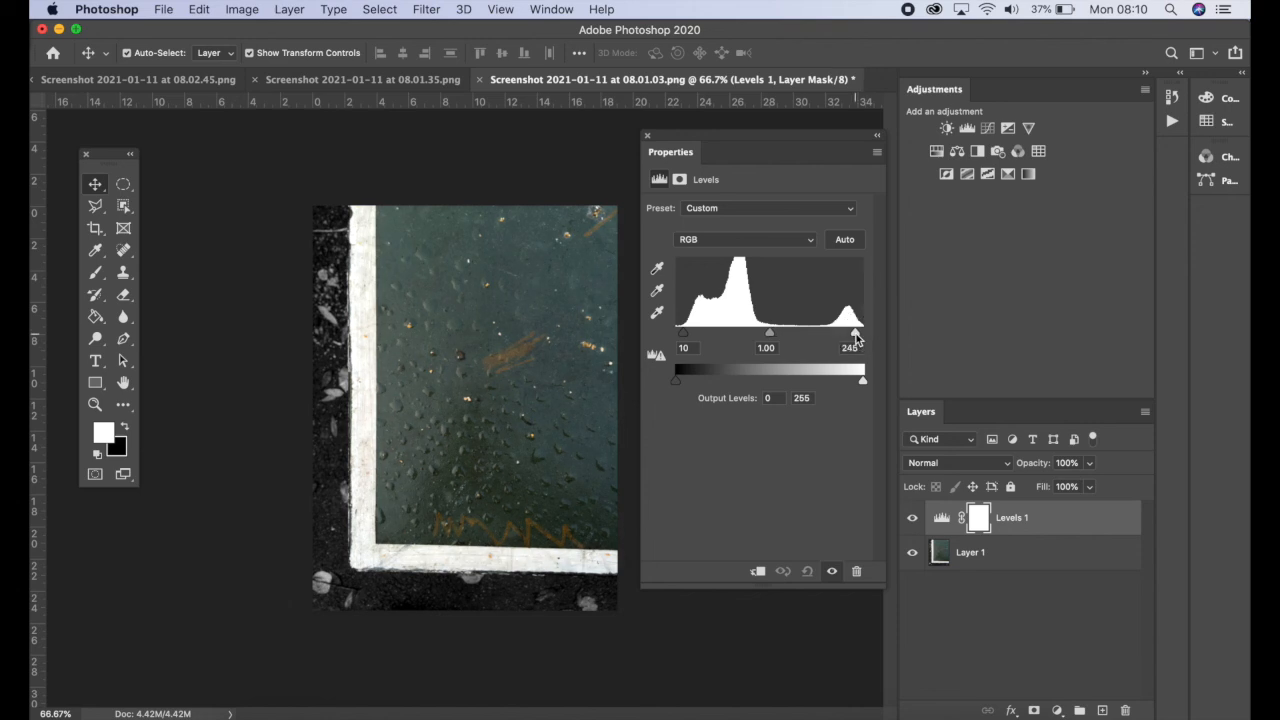